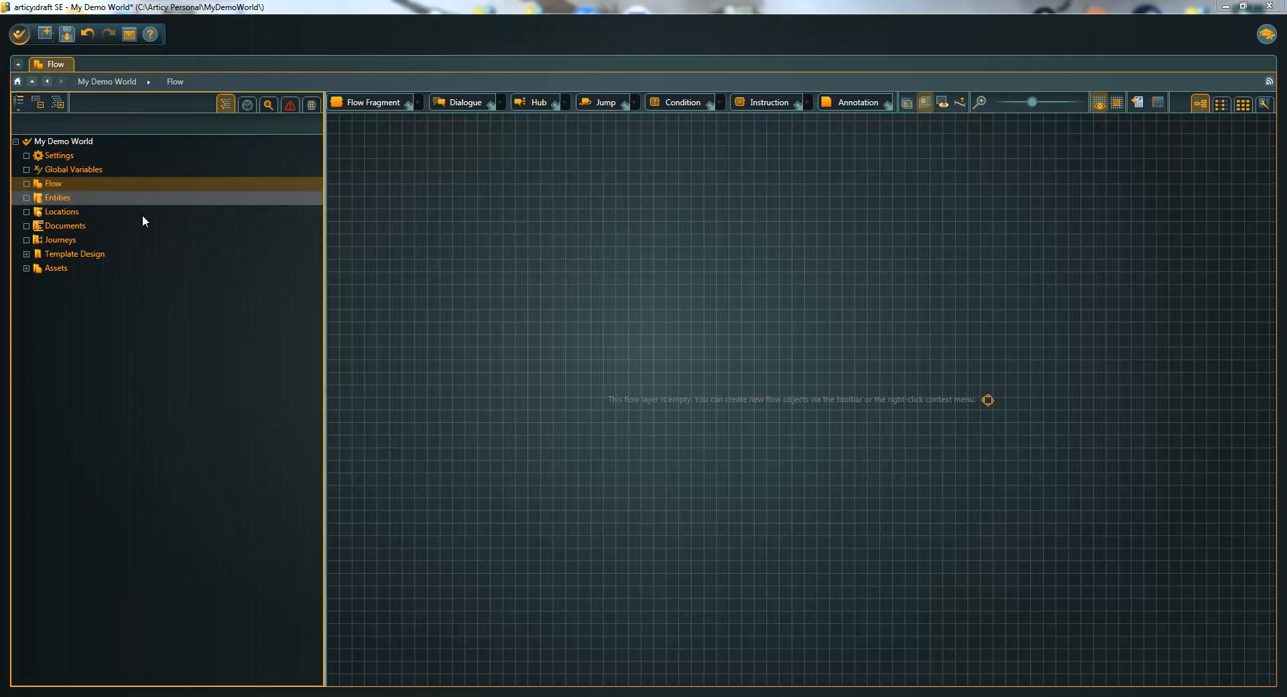
Step: Open an additional project window, reposition it over the main window, and close it
click(44, 35)
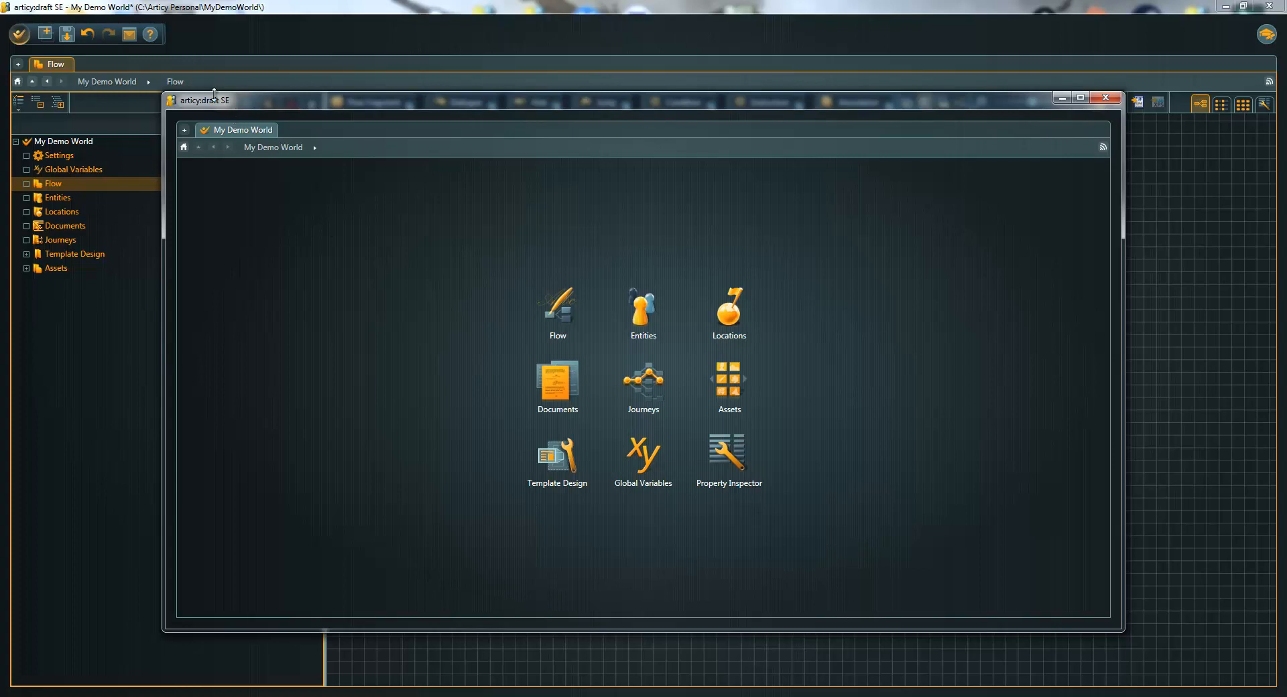
drag(204, 102, 342, 128)
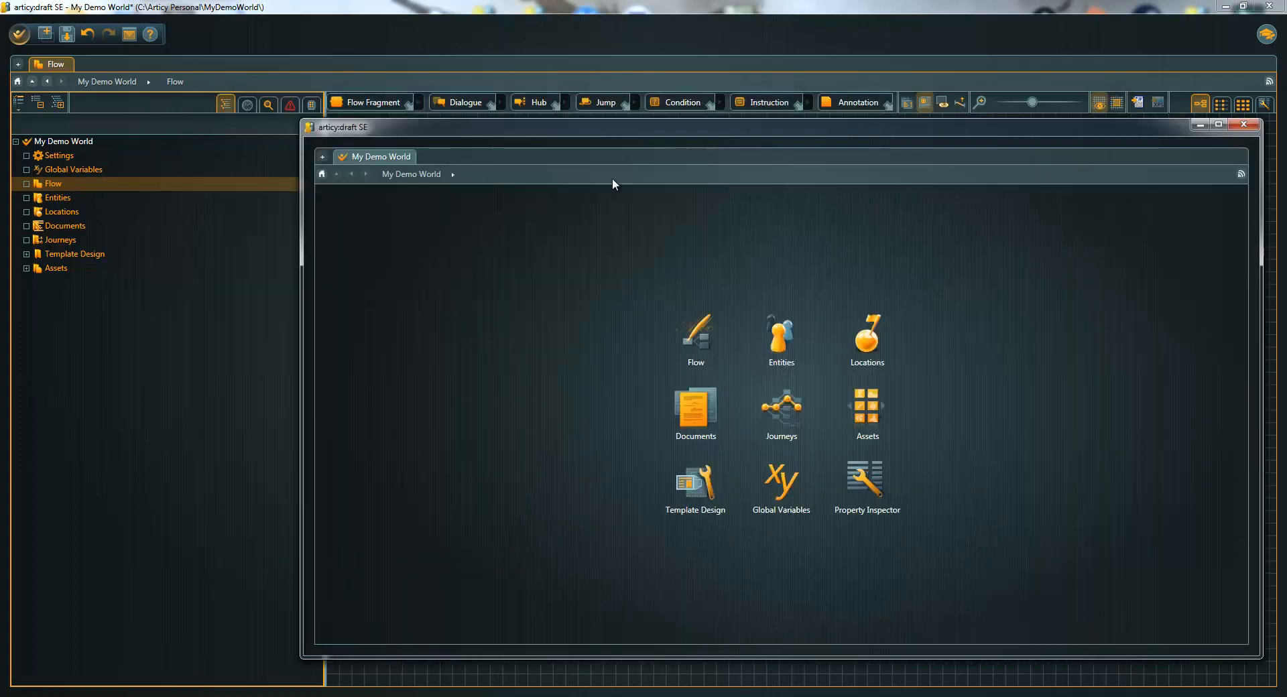
drag(613, 185, 193, 101)
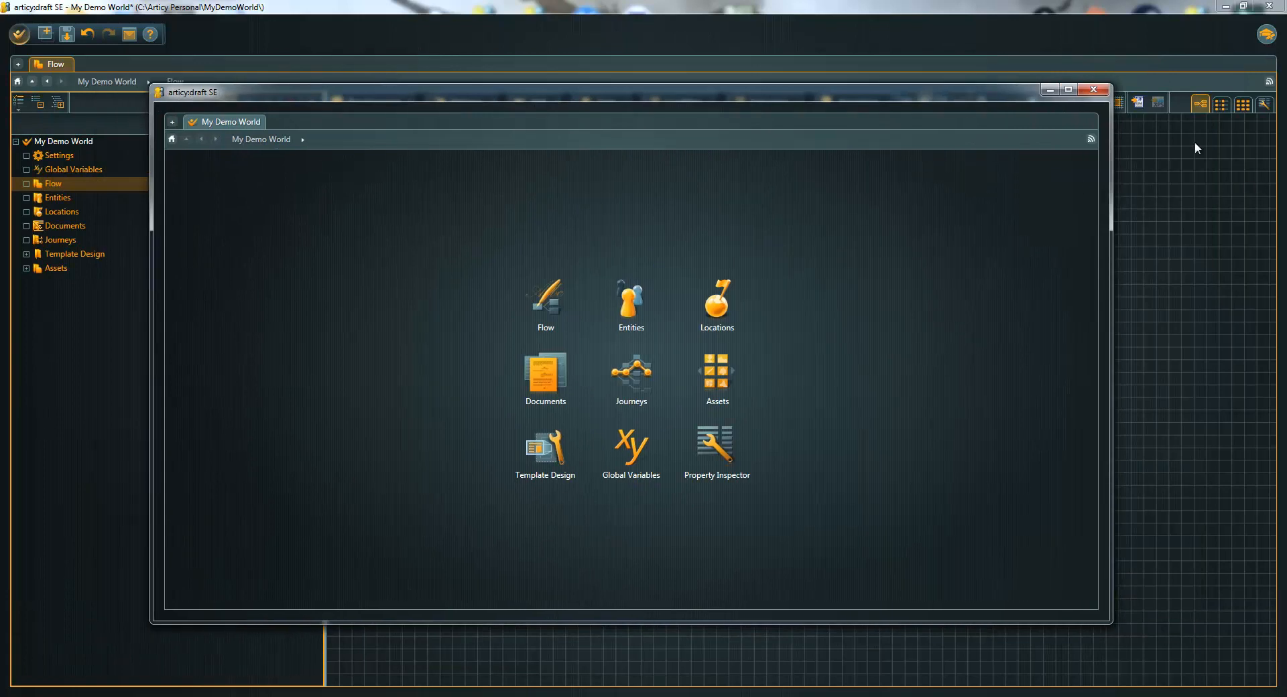
click(1102, 90)
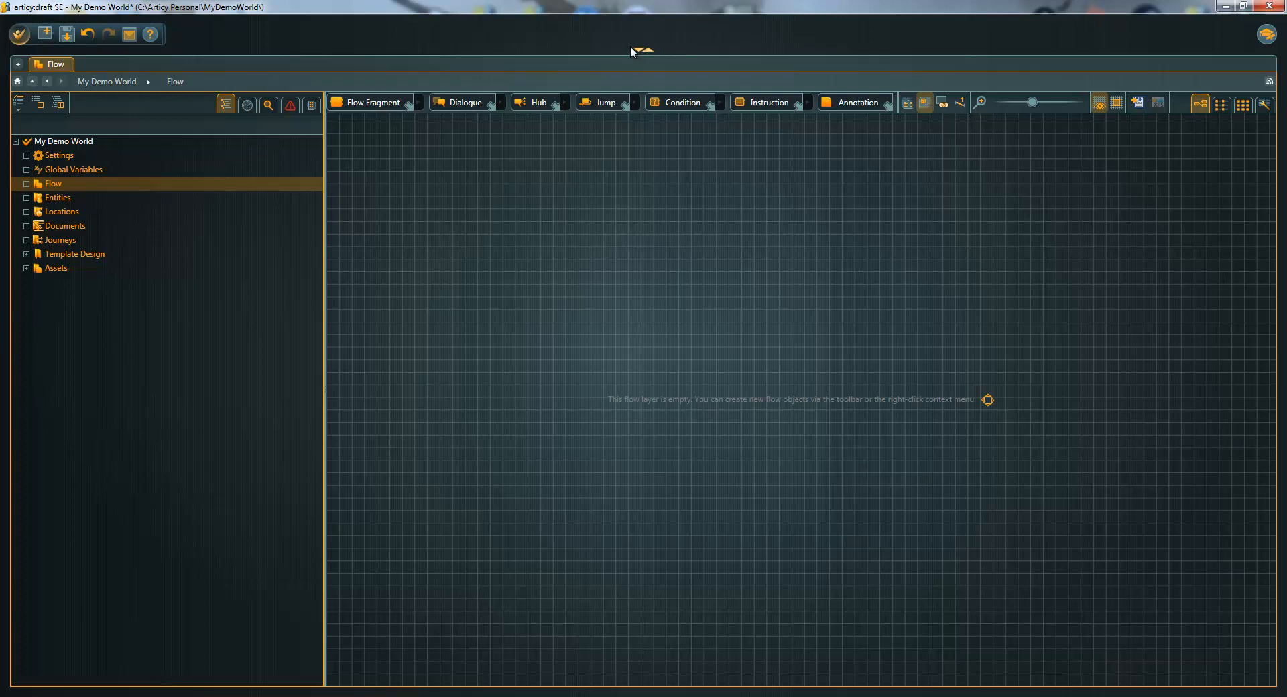
Step: Split off a pane above the Flow view, and subdivide that upper area into five panes
drag(630, 45, 616, 308)
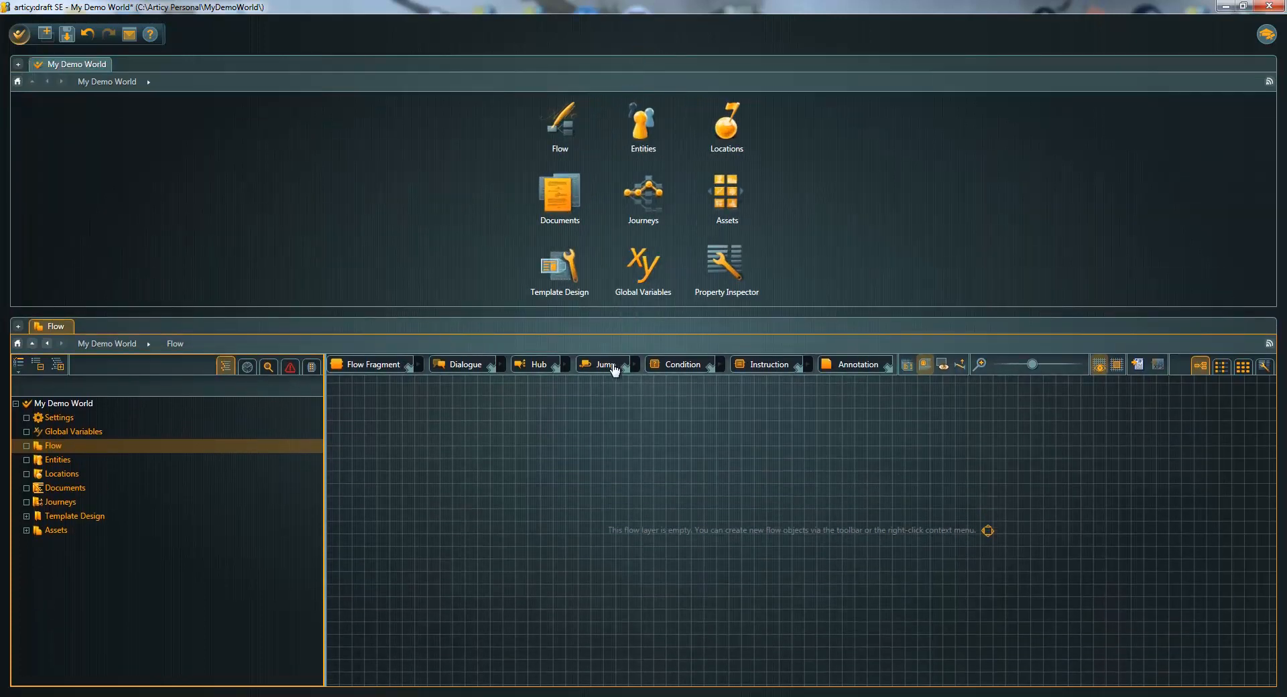
drag(1281, 188, 708, 172)
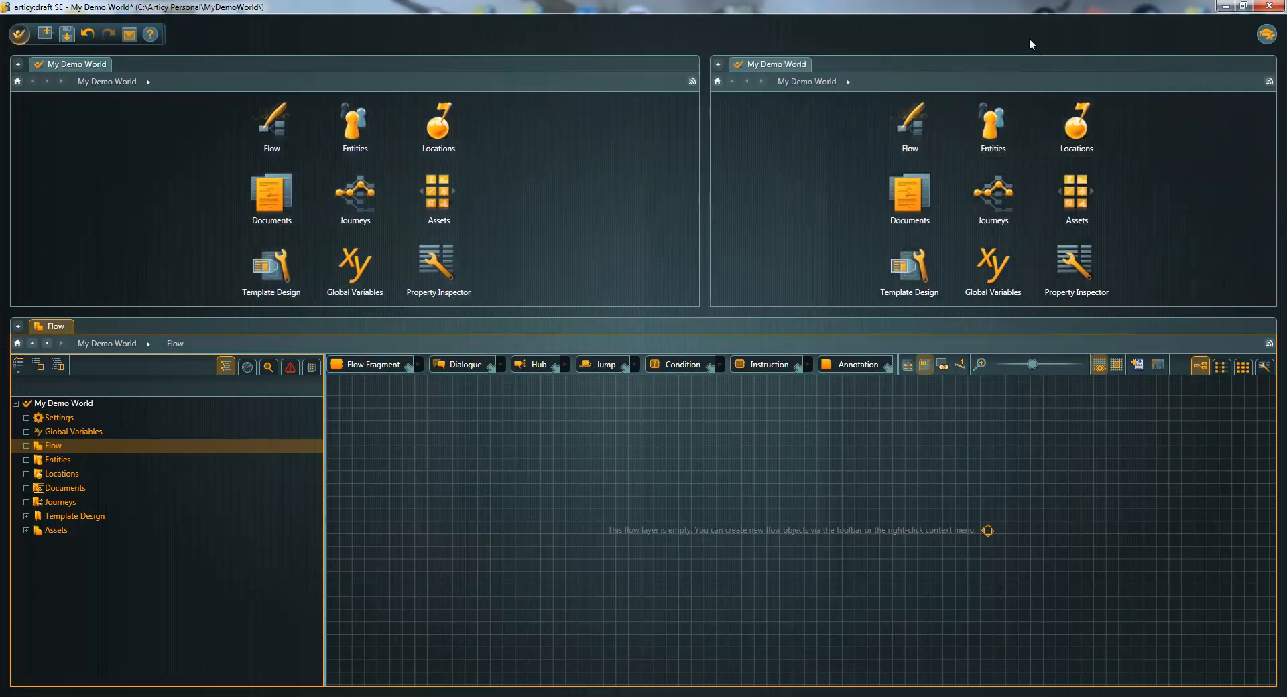
drag(1031, 49, 968, 197)
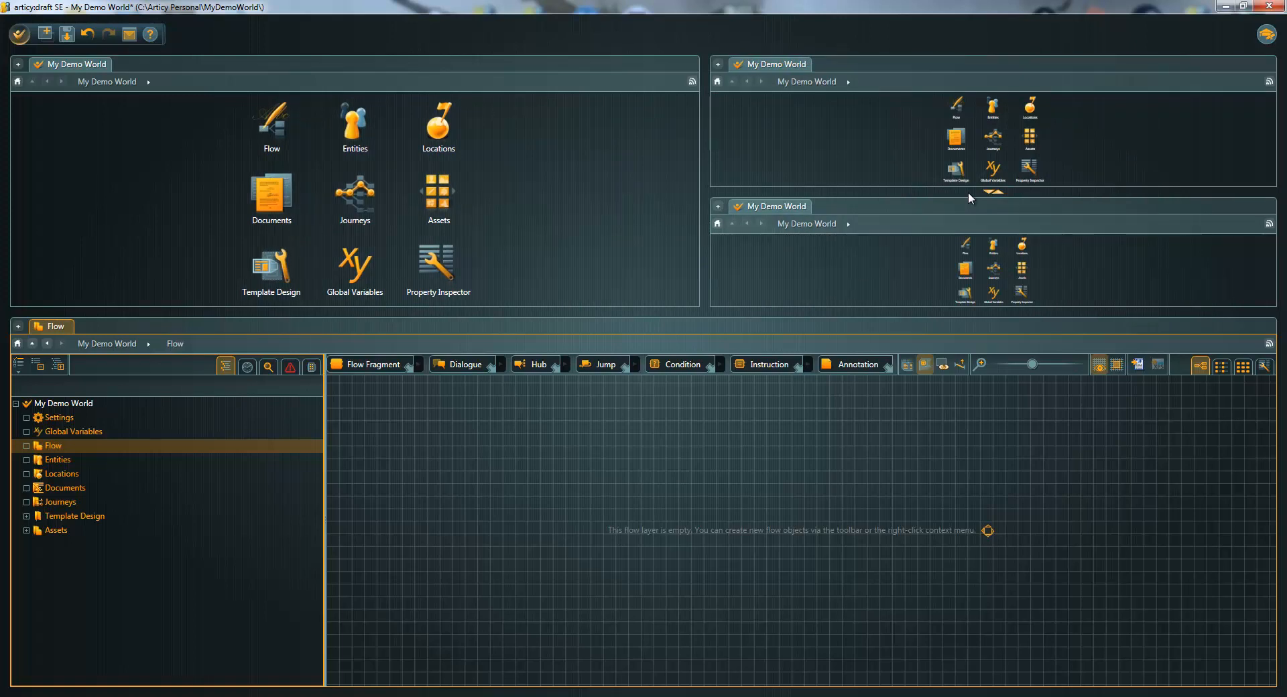
drag(10, 122, 302, 159)
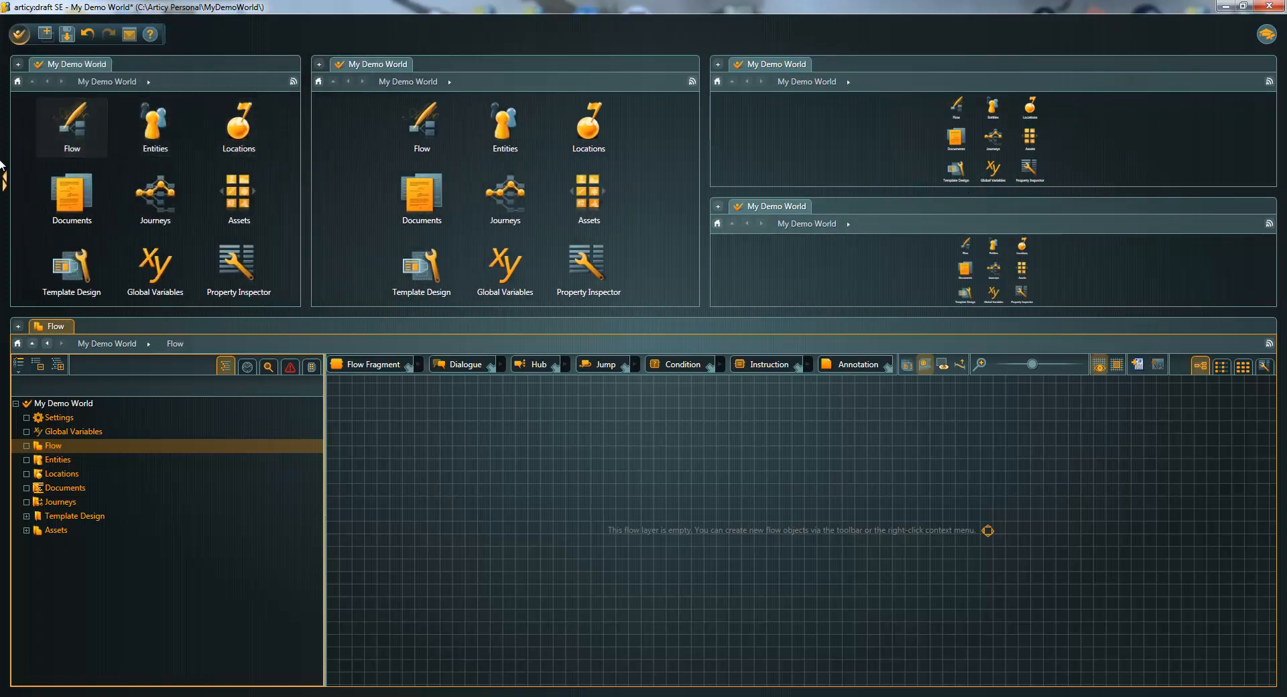
drag(6, 161, 143, 175)
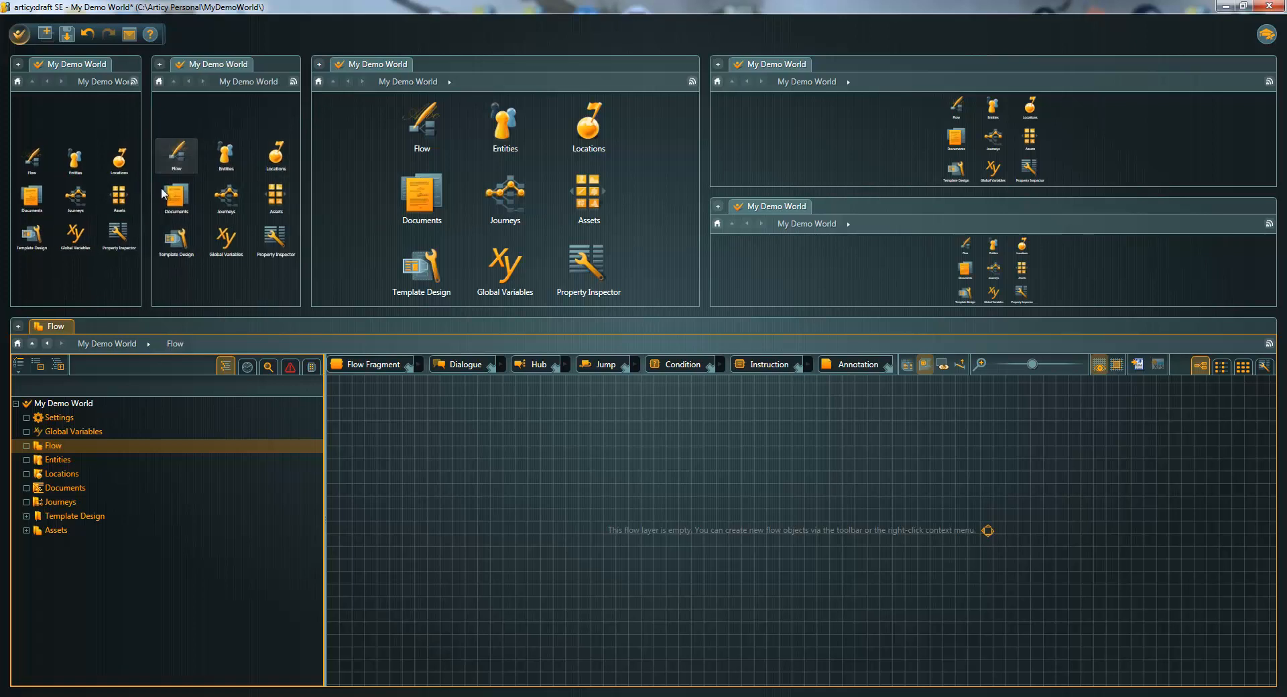
Step: Resize the upper panes and merge them back into a single pane above the Flow view
mouse_move(303, 200)
mouse_down()
mouse_move(228, 218)
mouse_move(289, 205)
mouse_up()
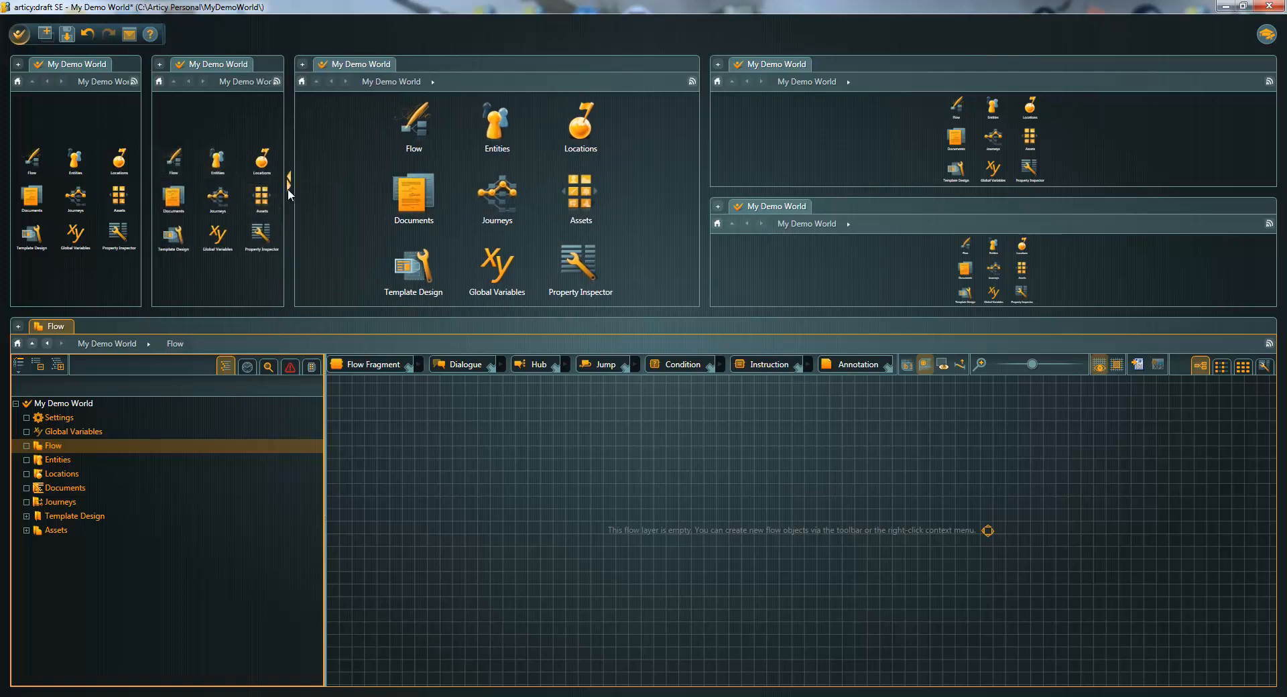
drag(287, 188, 3, 180)
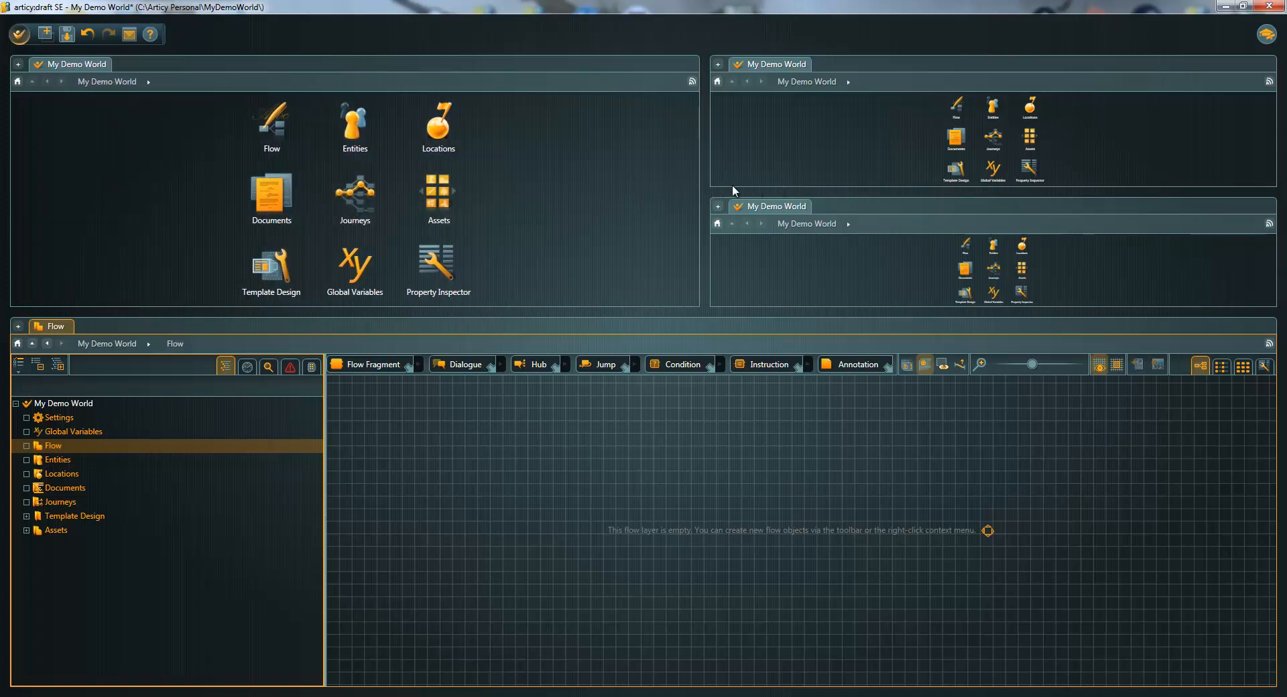
drag(702, 182, 809, 184)
drag(989, 195, 1285, 178)
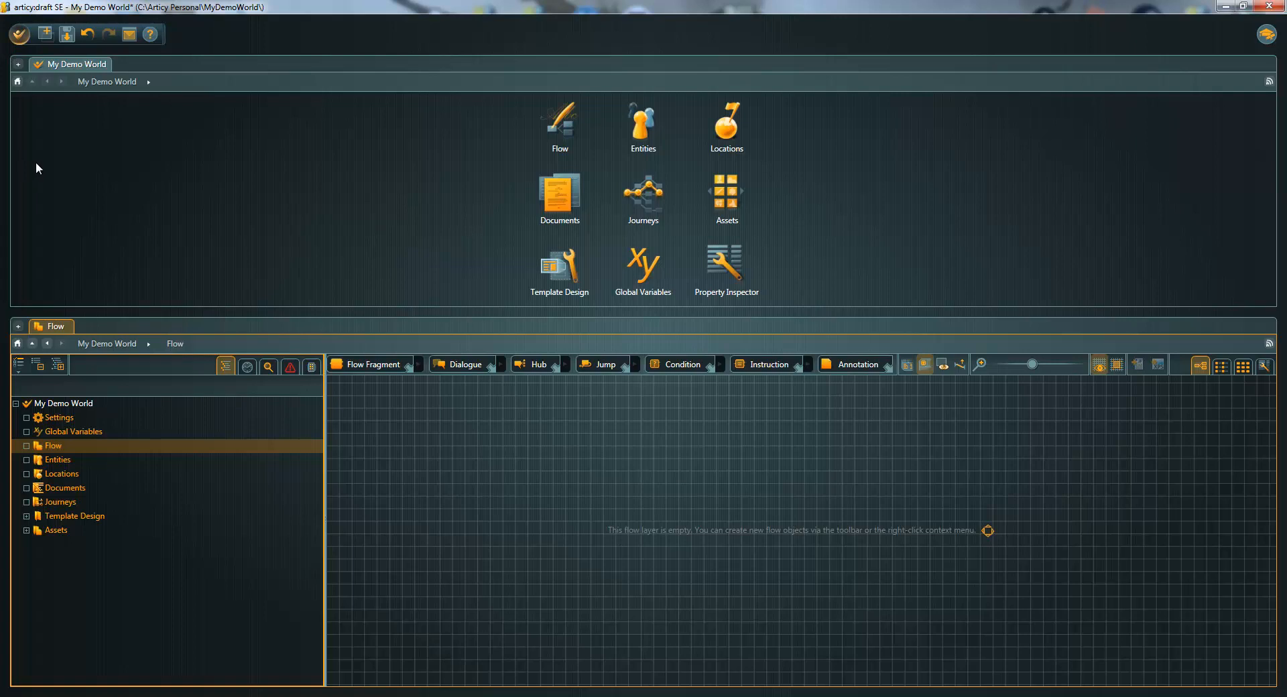
Step: Add a second project tab in the upper pane, and collapse that pane so the Flow view fills the window
click(19, 64)
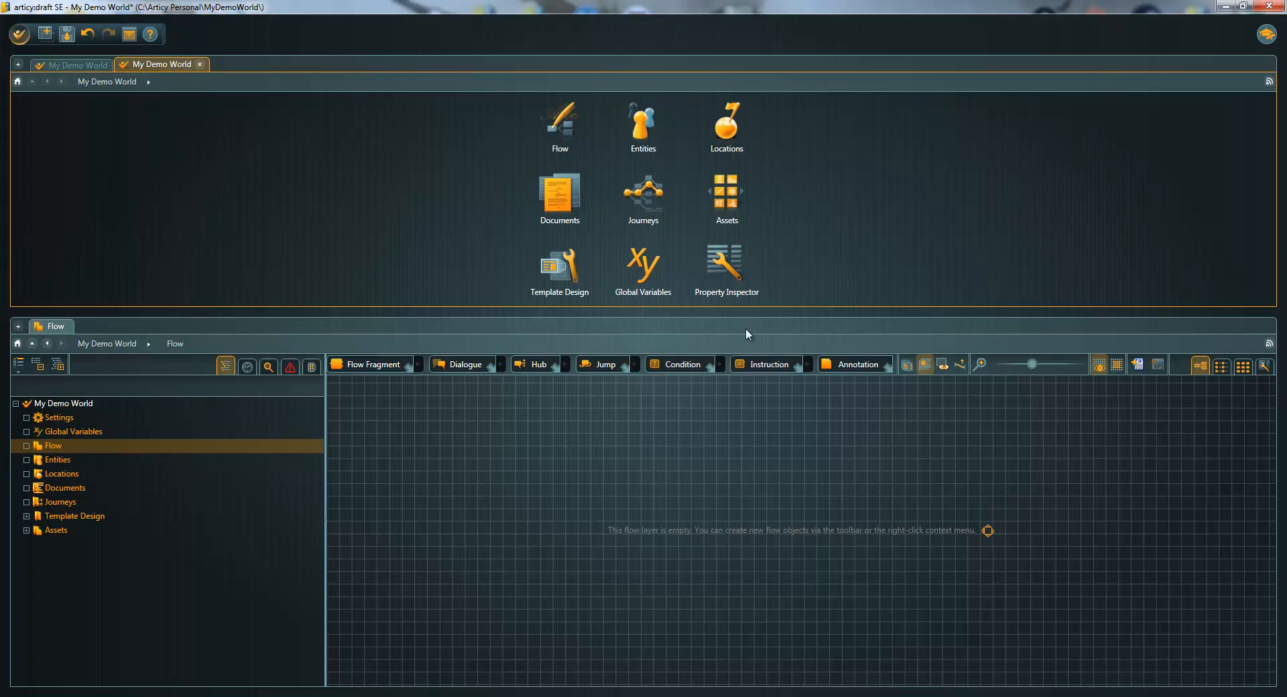
drag(662, 312, 674, 15)
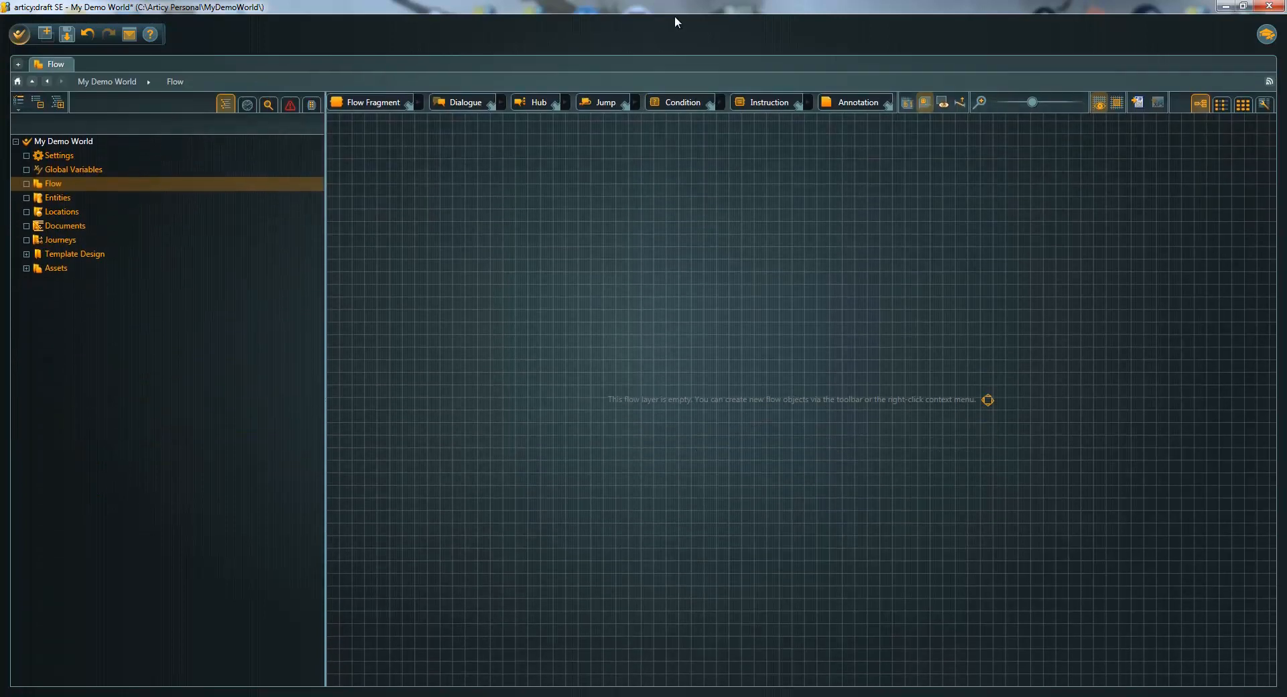
Step: Add two new tabs beside Flow, showing Entities in the first and Locations in the second
click(18, 64)
click(19, 65)
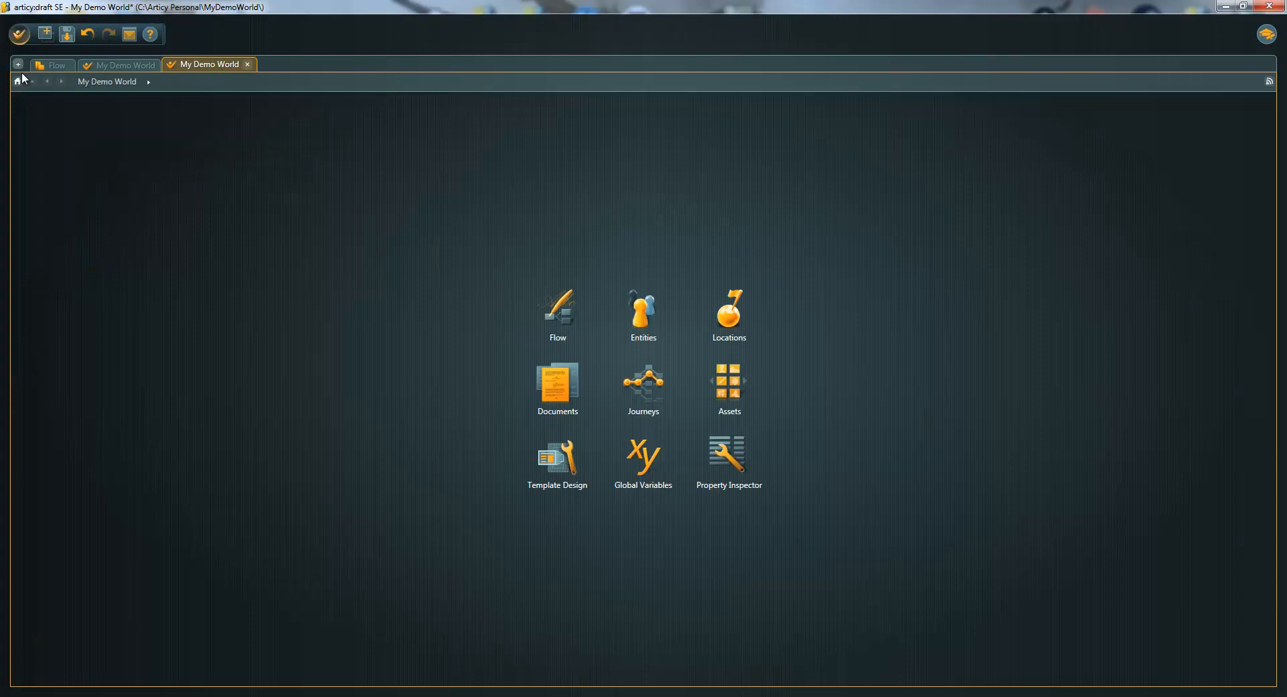
click(149, 67)
click(642, 311)
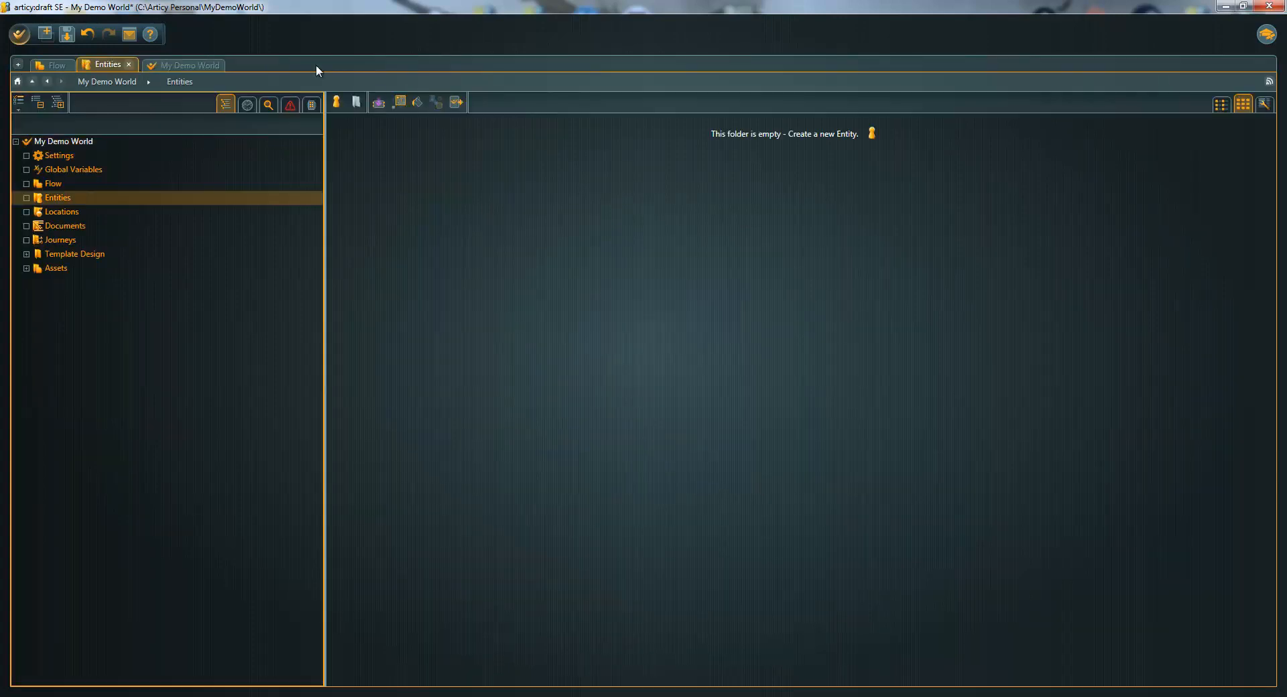
click(165, 65)
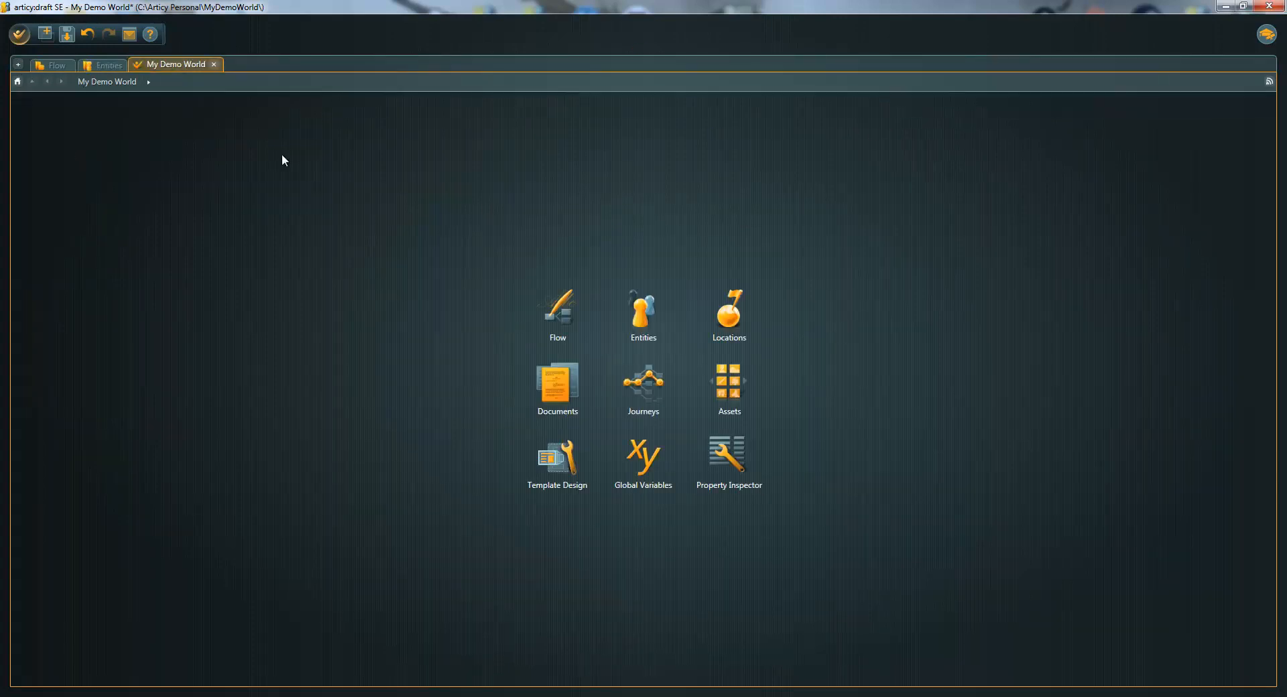
click(749, 315)
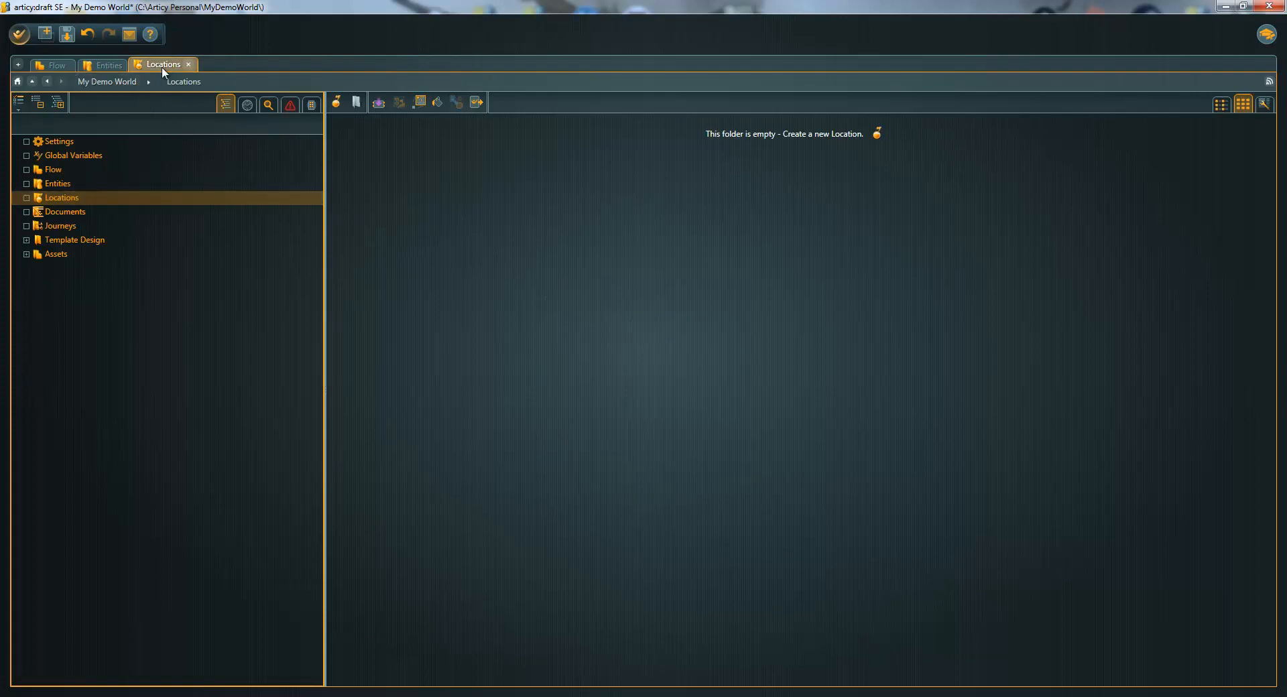
Step: Switch between the Entities, Flow and Locations tabs, and close the Locations and Entities tabs
click(109, 66)
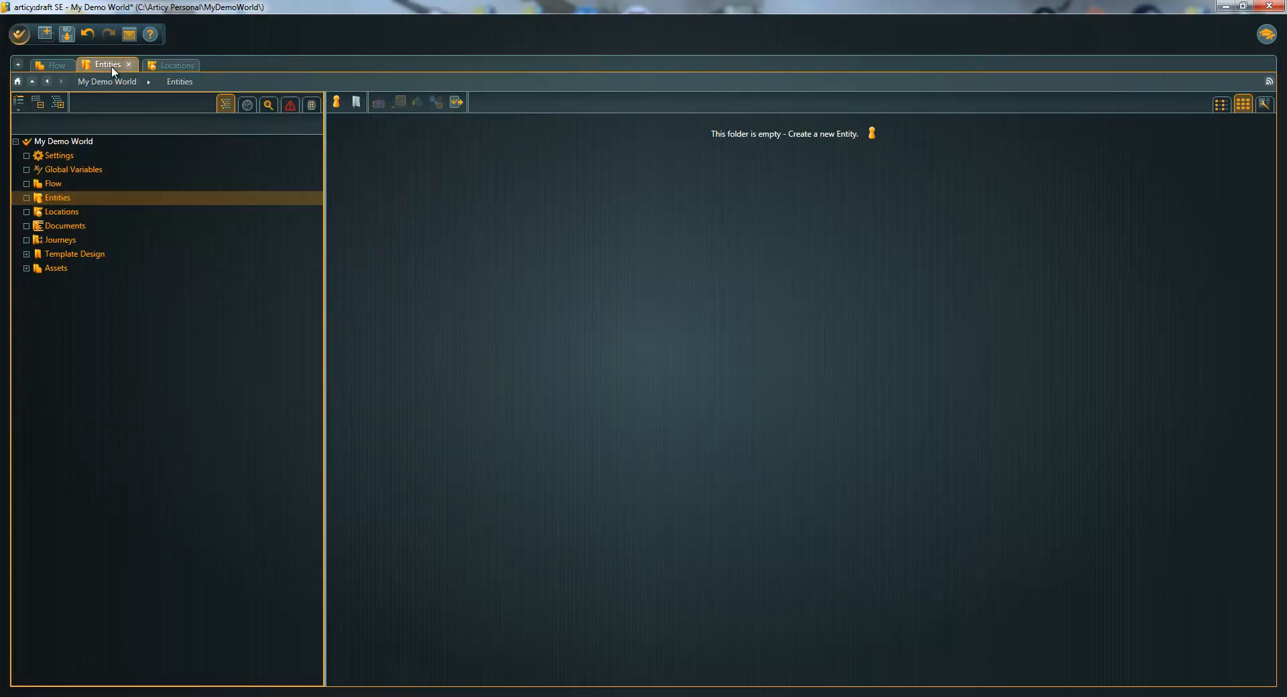
click(55, 65)
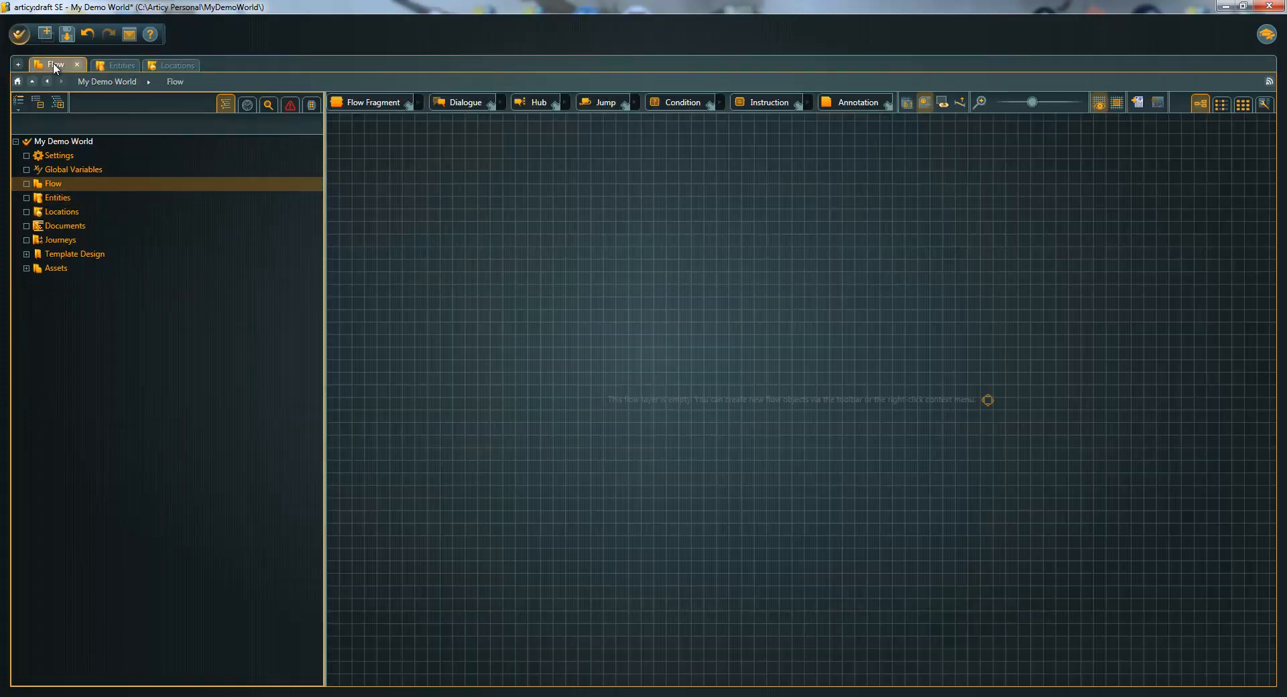
click(171, 63)
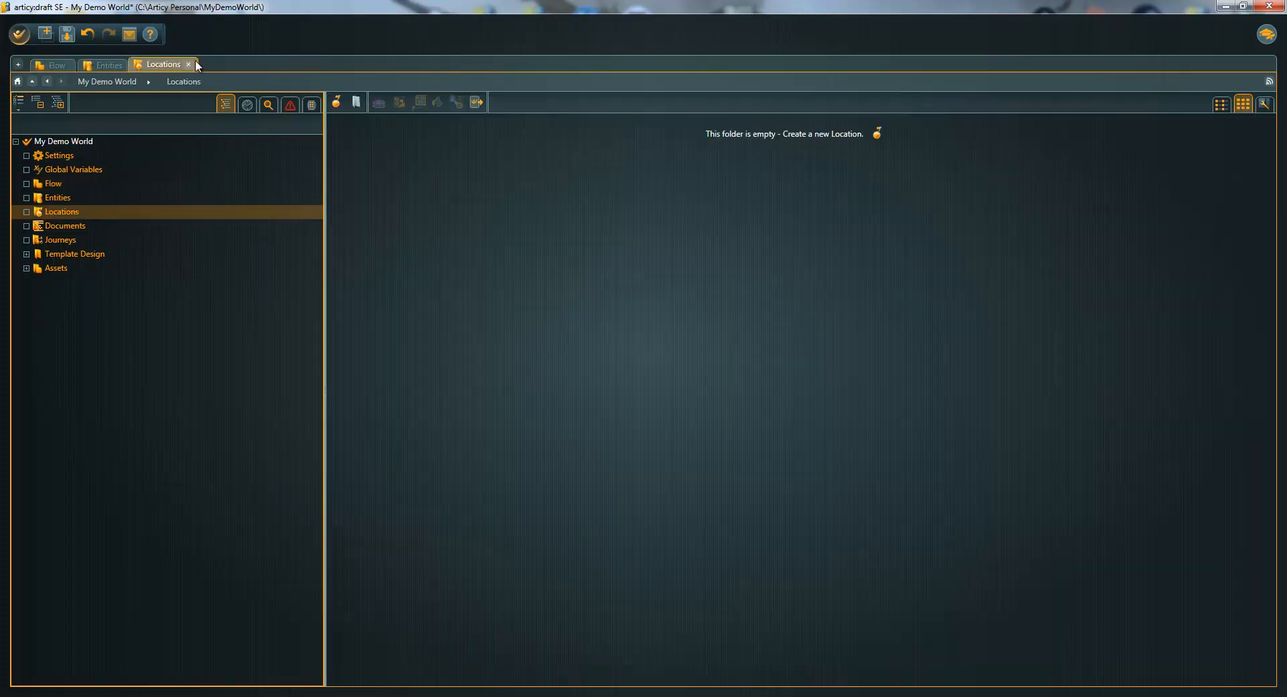
click(188, 64)
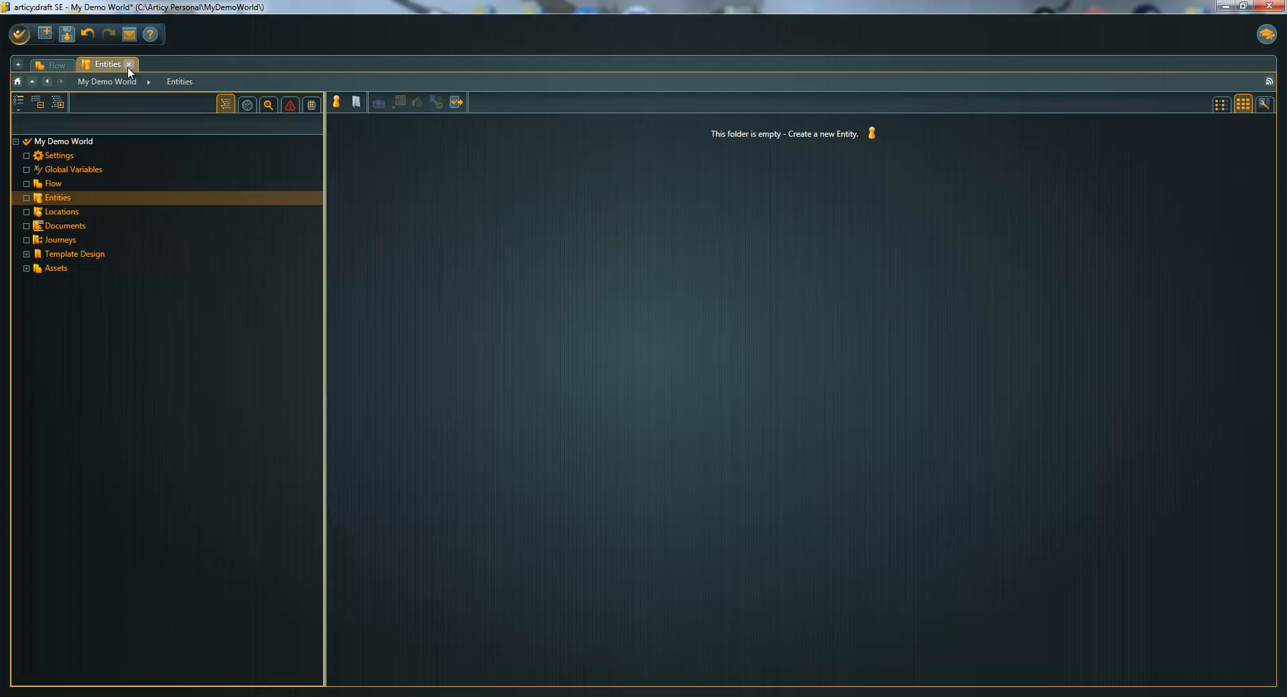
click(127, 65)
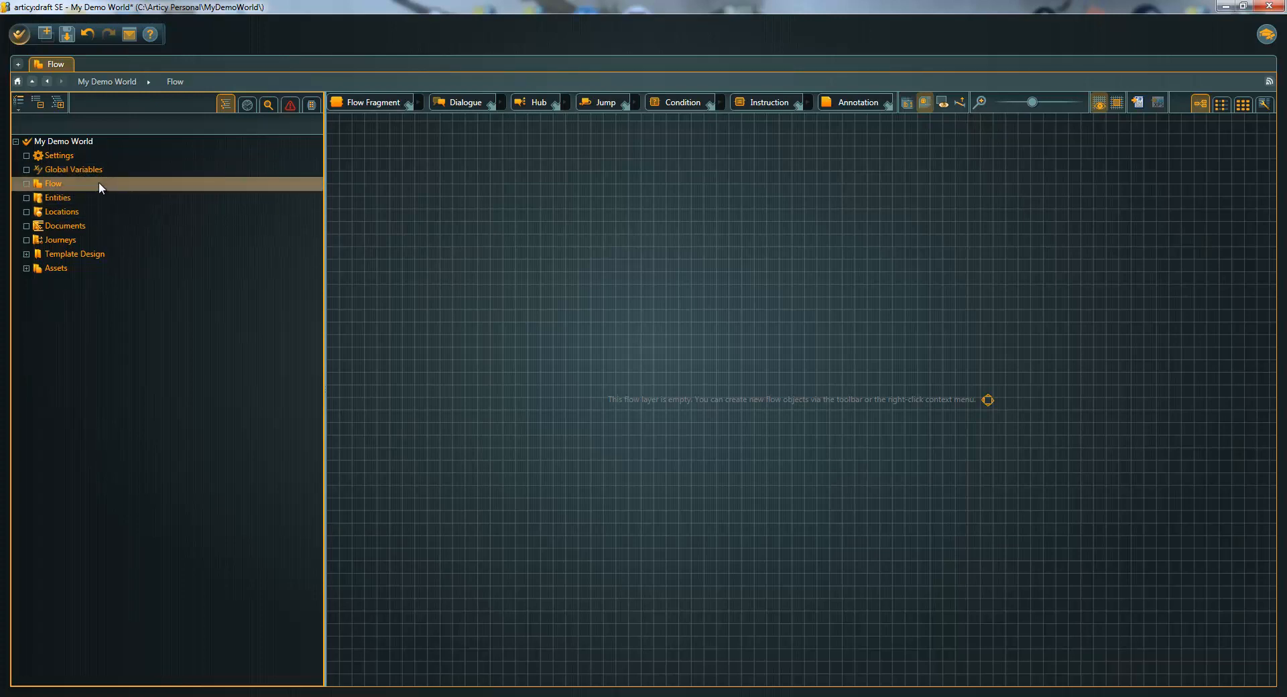
Step: Create a new Dialogue node near the middle of the empty flow canvas
right_click(57, 195)
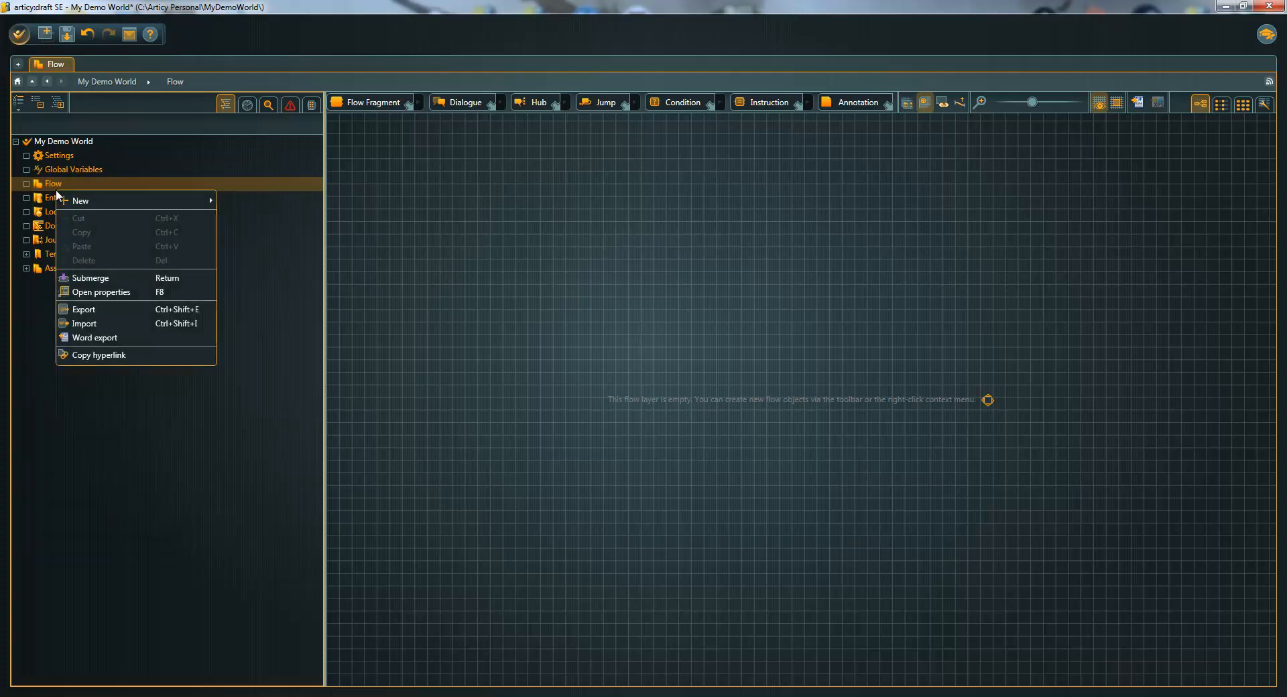
click(610, 299)
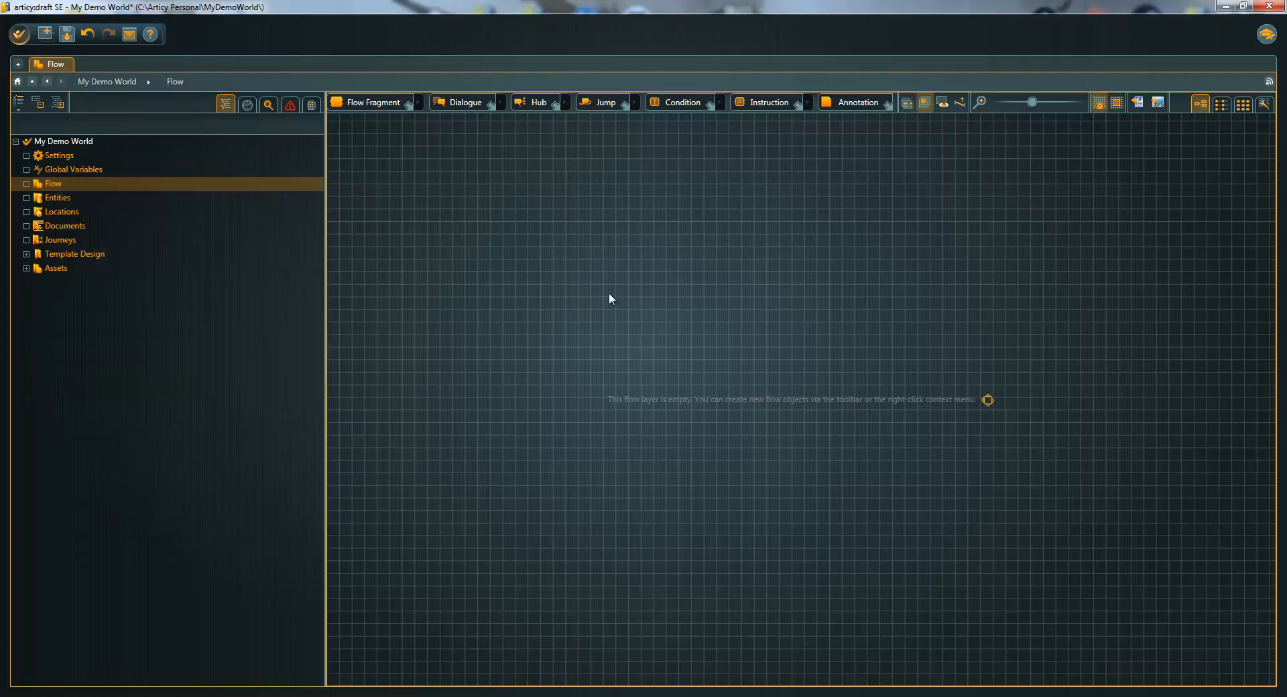
right_click(610, 295)
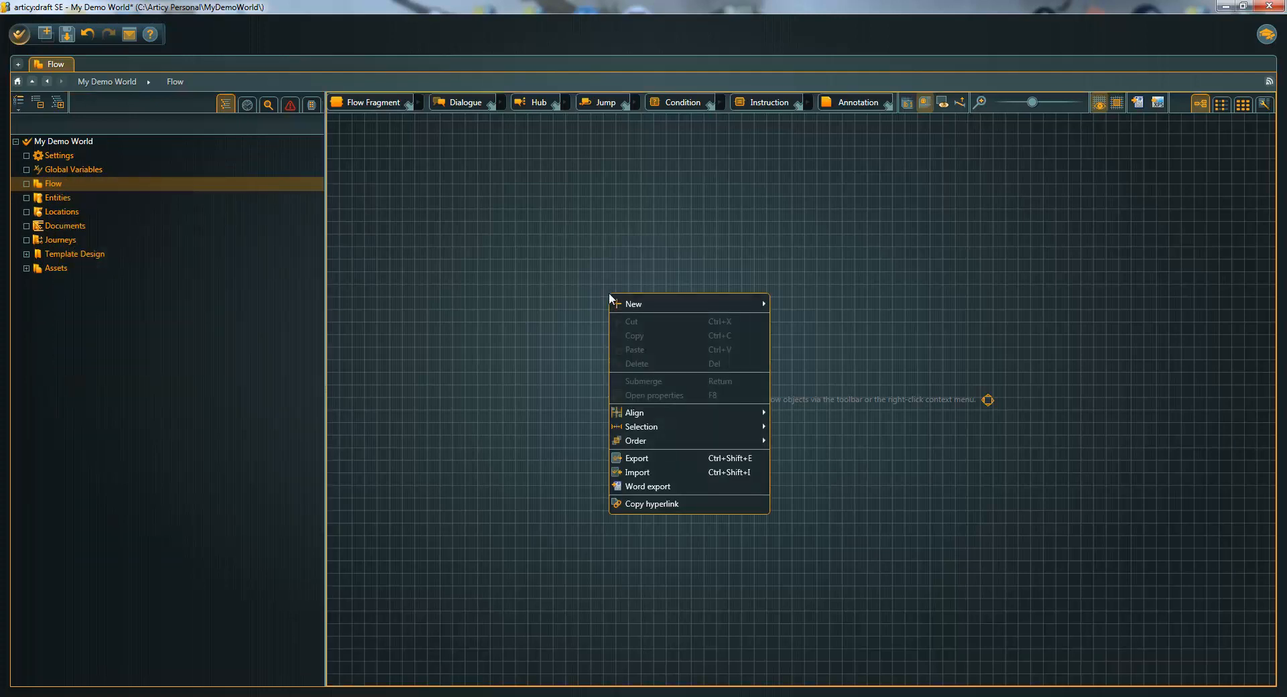
mouse_move(697, 301)
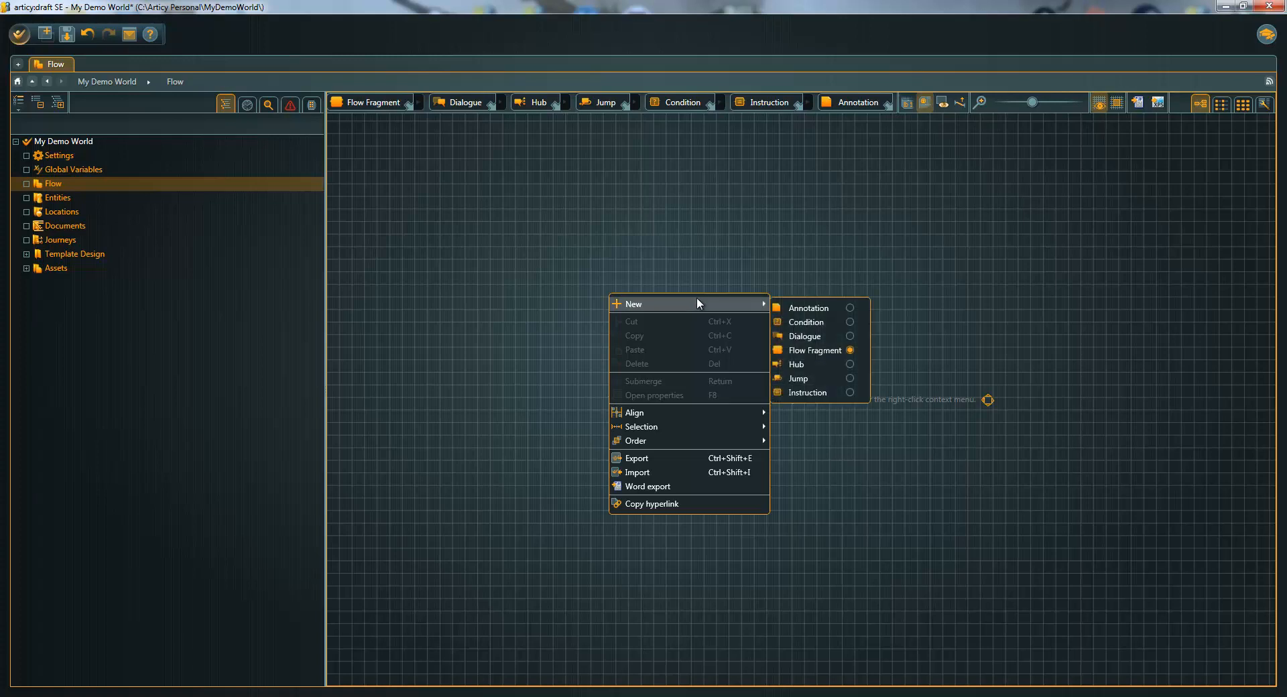
click(825, 337)
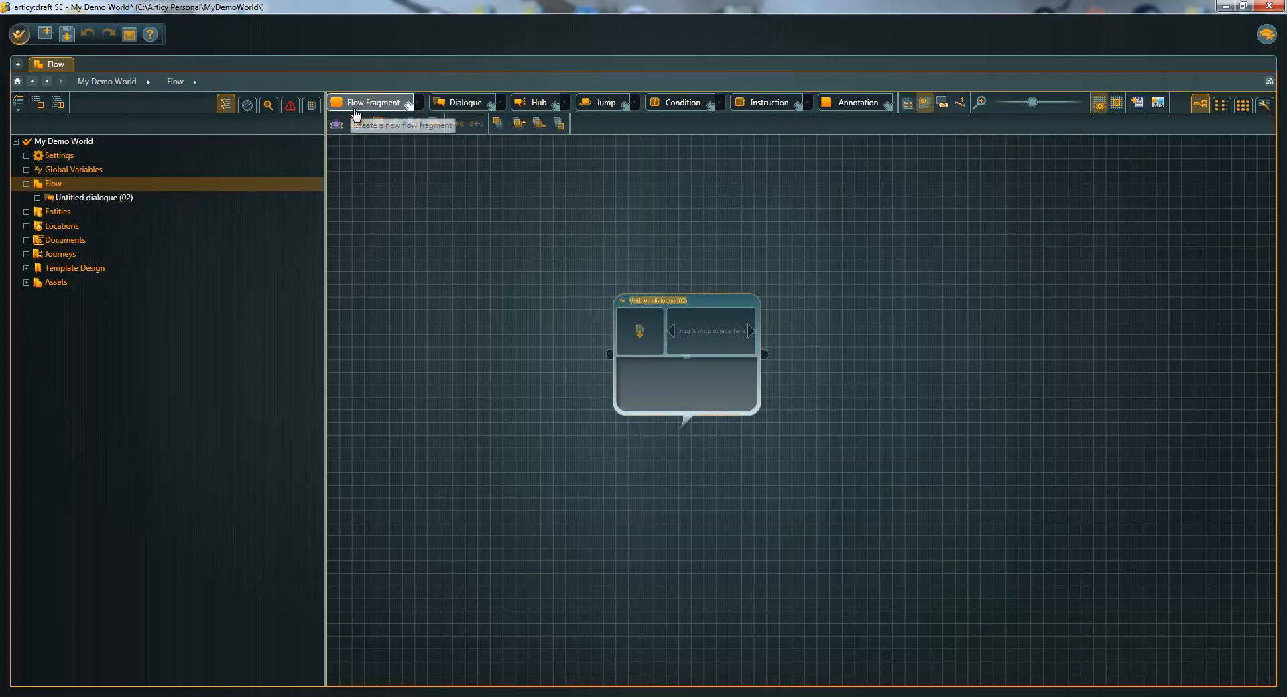
Step: Add a Flow Fragment and a Jump on opposite sides of the dialogue, moving the fragment clear of it
drag(378, 103, 489, 234)
drag(608, 108, 946, 322)
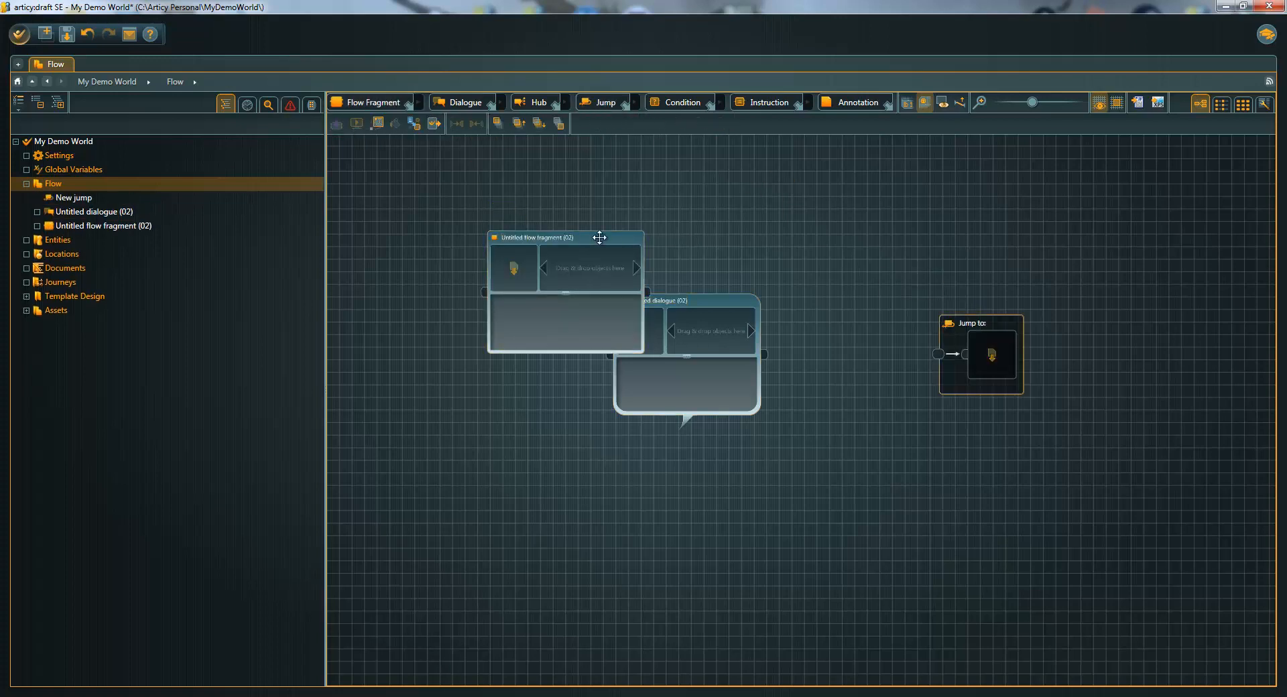
drag(596, 243, 495, 335)
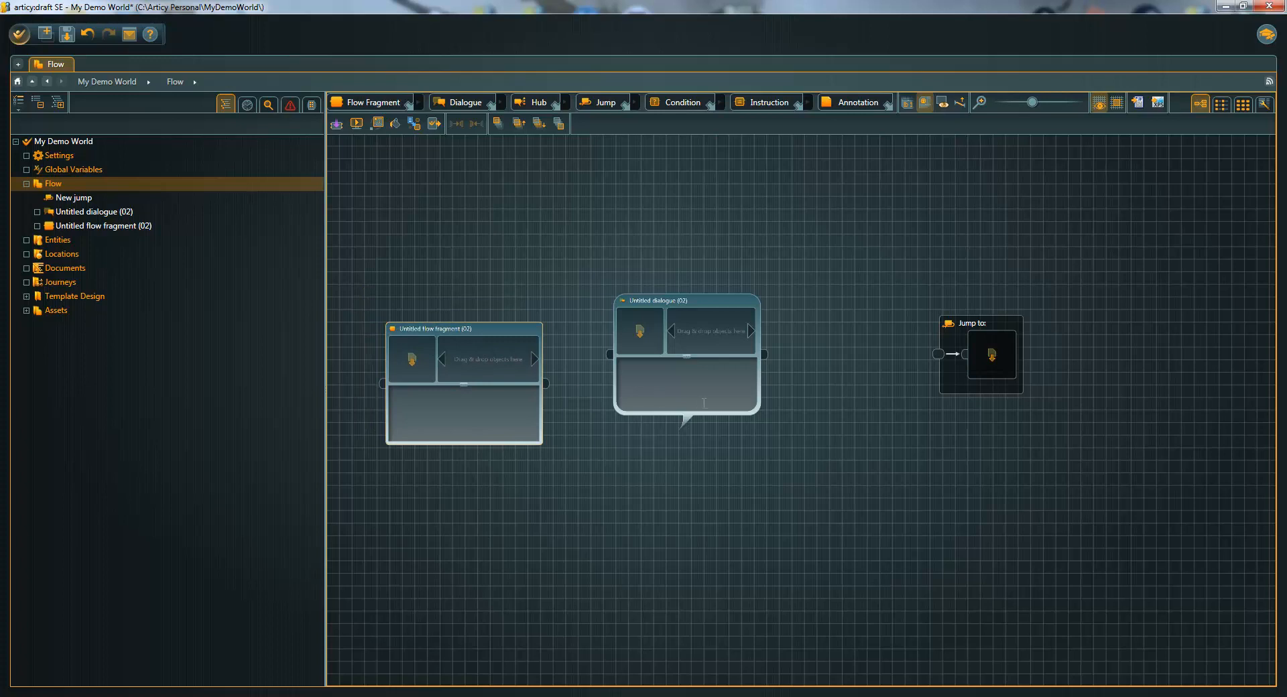
right_click(824, 178)
mouse_move(973, 194)
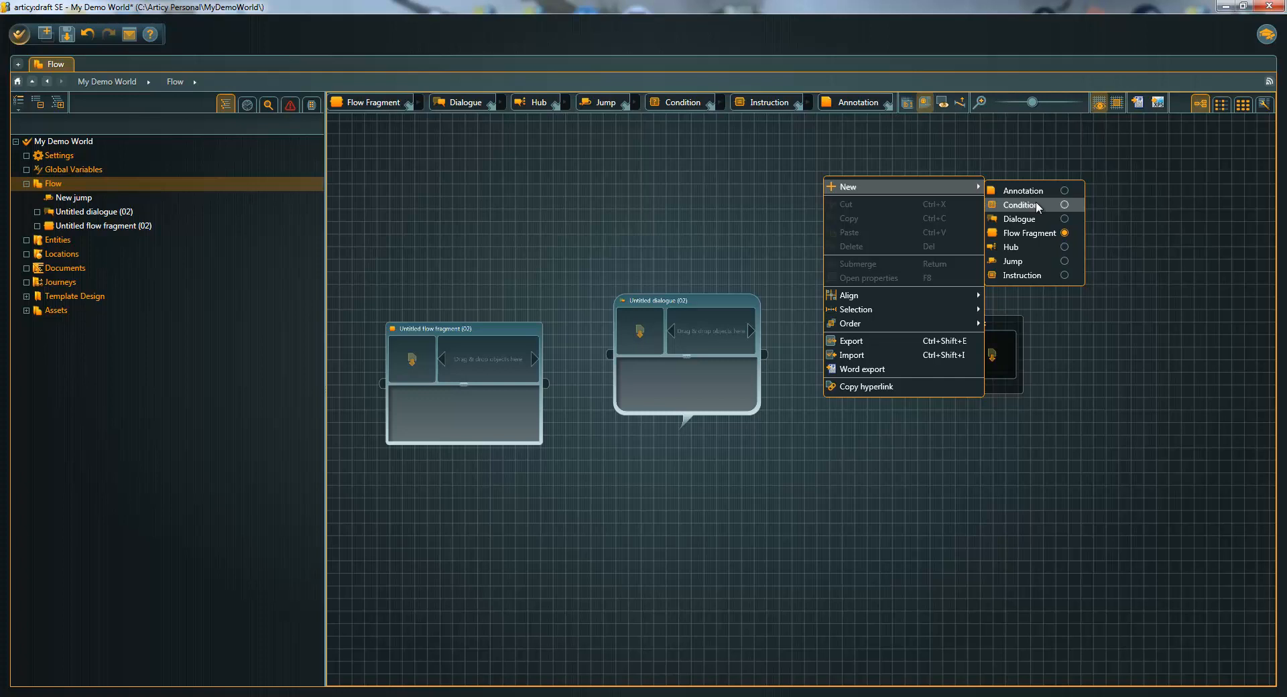
click(468, 242)
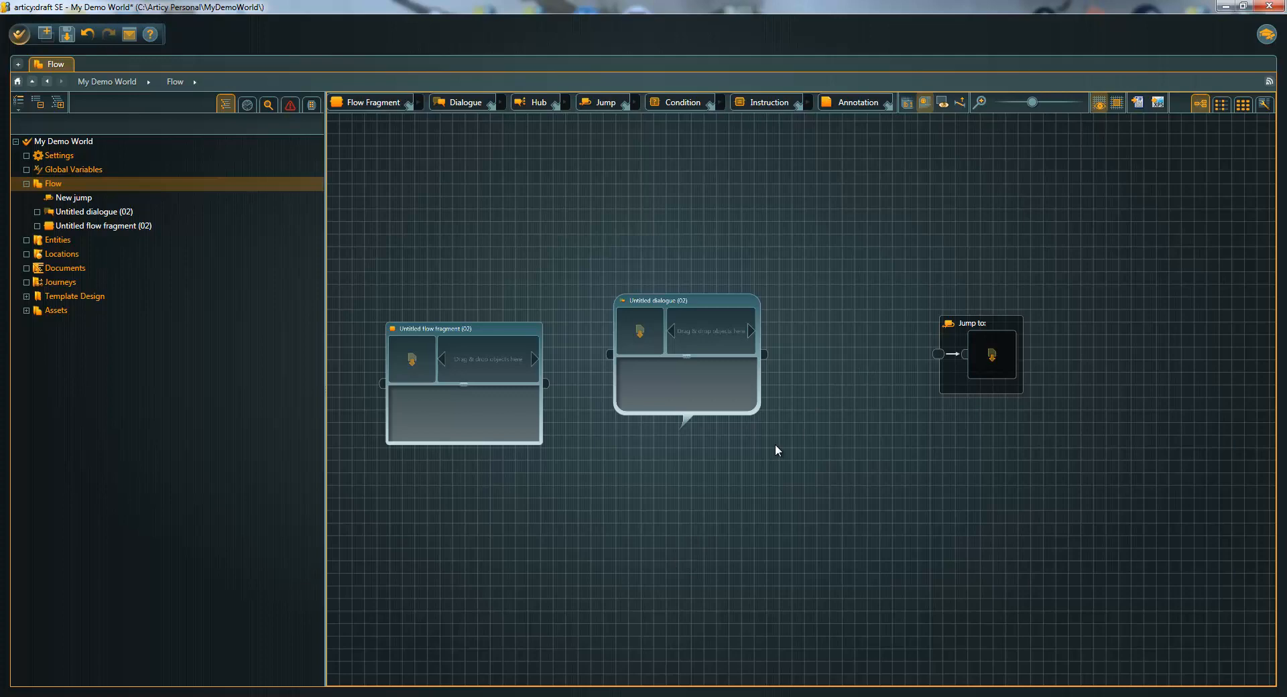
mouse_move(775, 444)
mouse_down()
mouse_move(1012, 465)
mouse_move(742, 531)
mouse_move(787, 308)
mouse_move(1157, 563)
mouse_move(865, 590)
mouse_move(766, 428)
mouse_up()
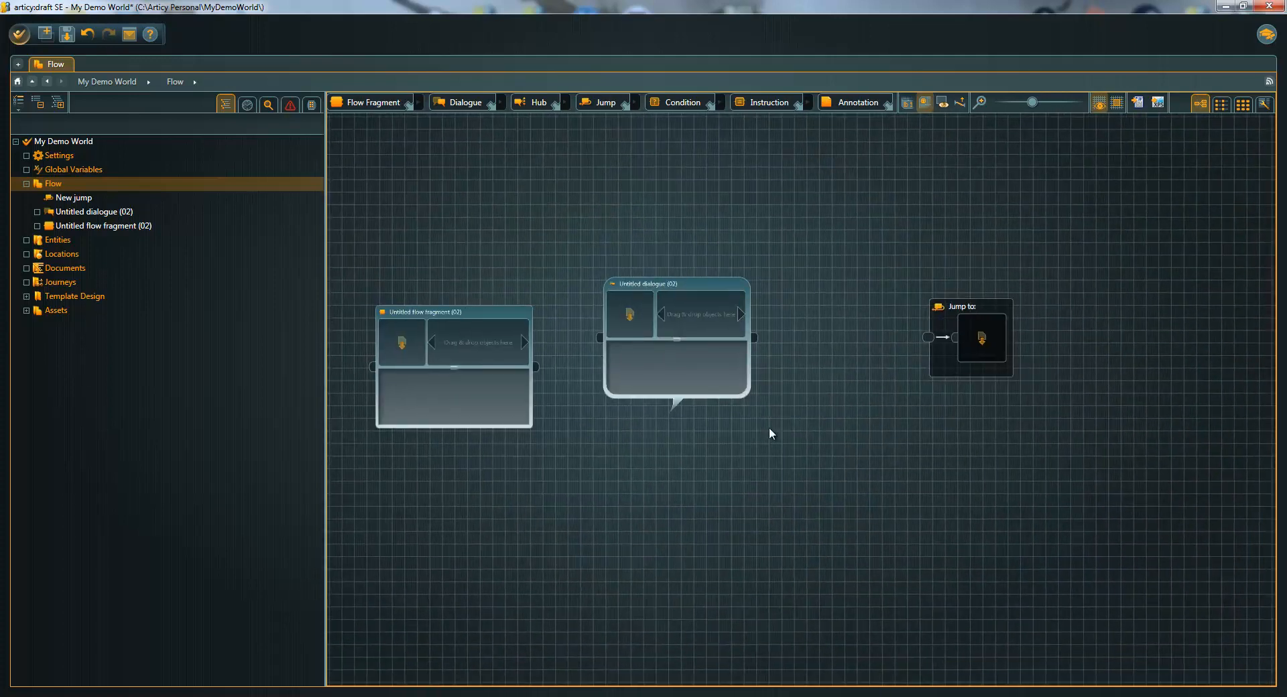
scroll(769, 428, down, 10)
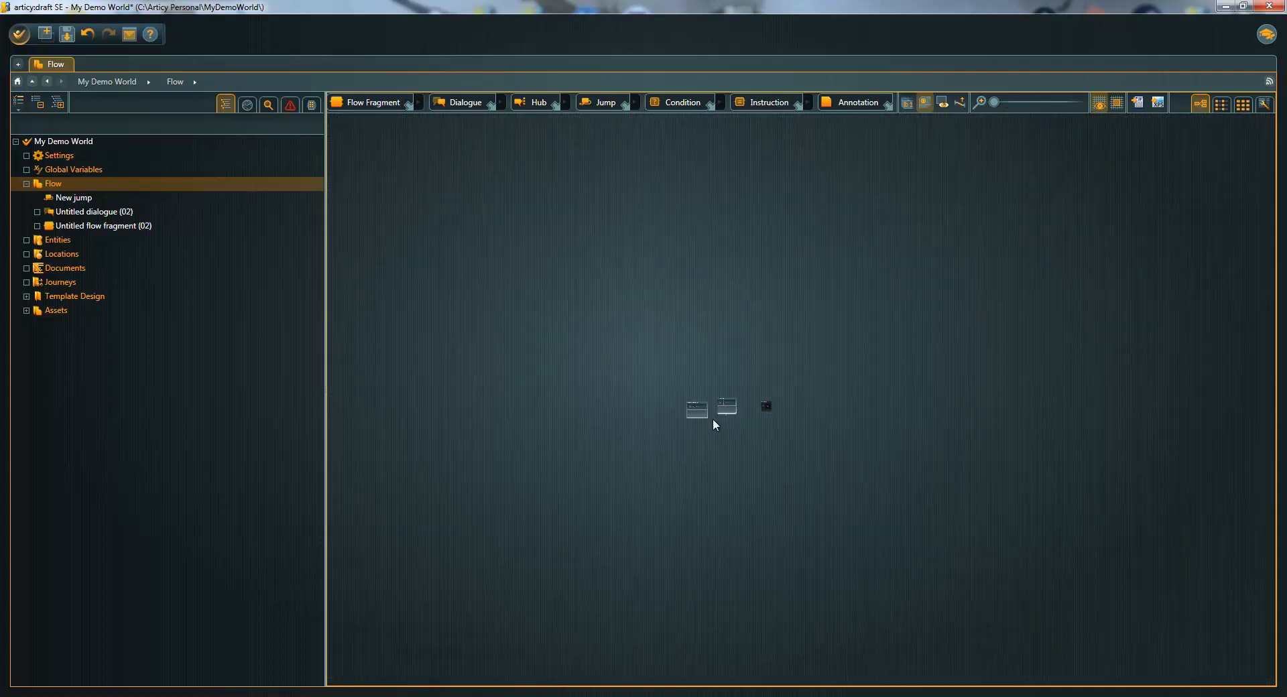
scroll(712, 418, up, 15)
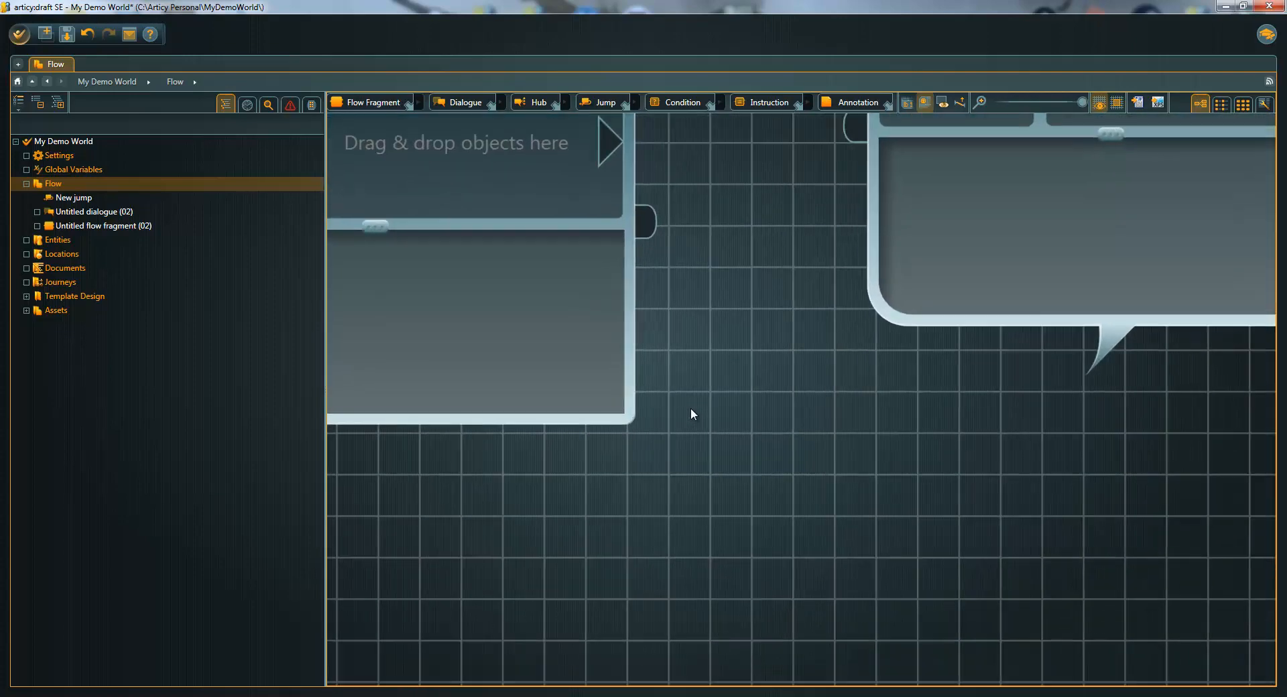
Step: Zoom out and pan around the flow canvas, ending with a closer view of the three nodes
scroll(690, 408, down, 4)
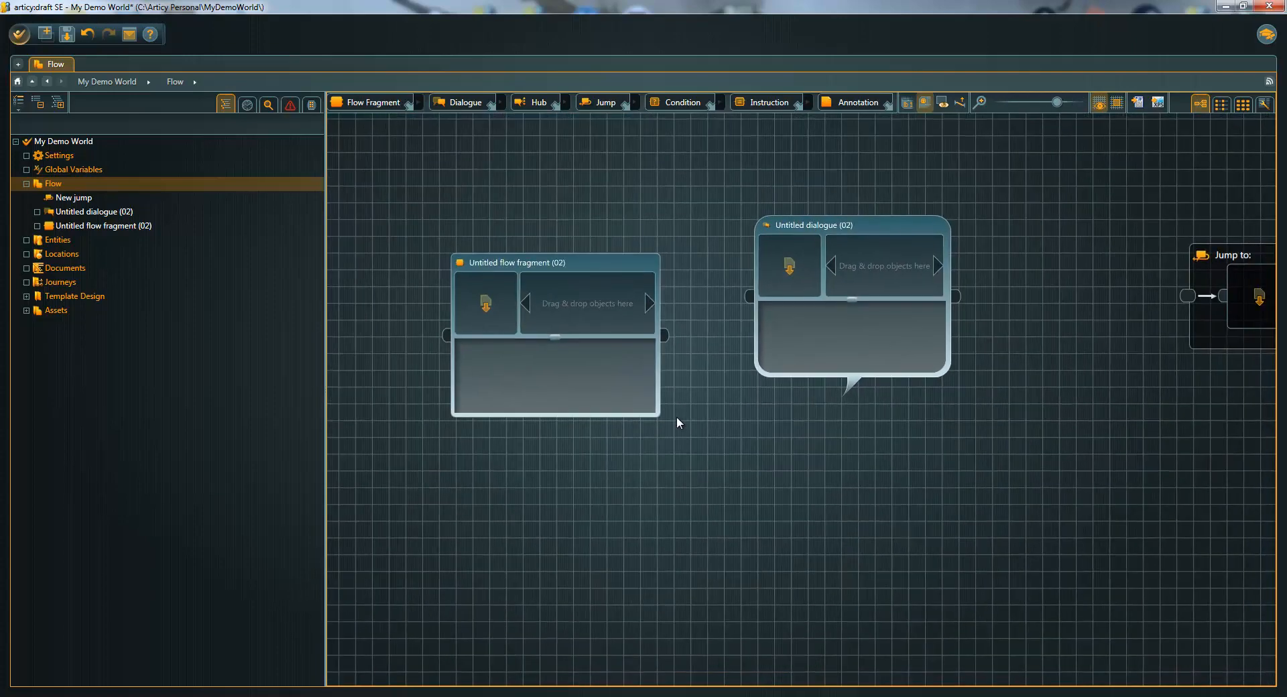
scroll(677, 416, down, 10)
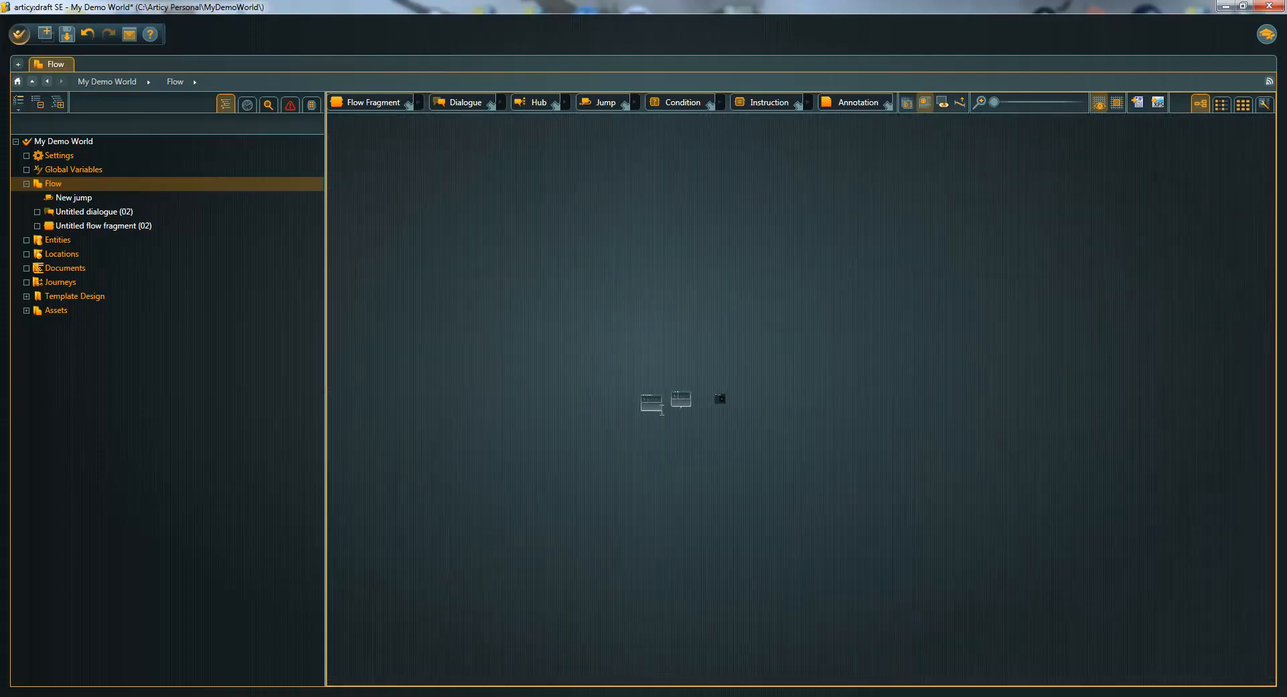
drag(480, 276, 1008, 519)
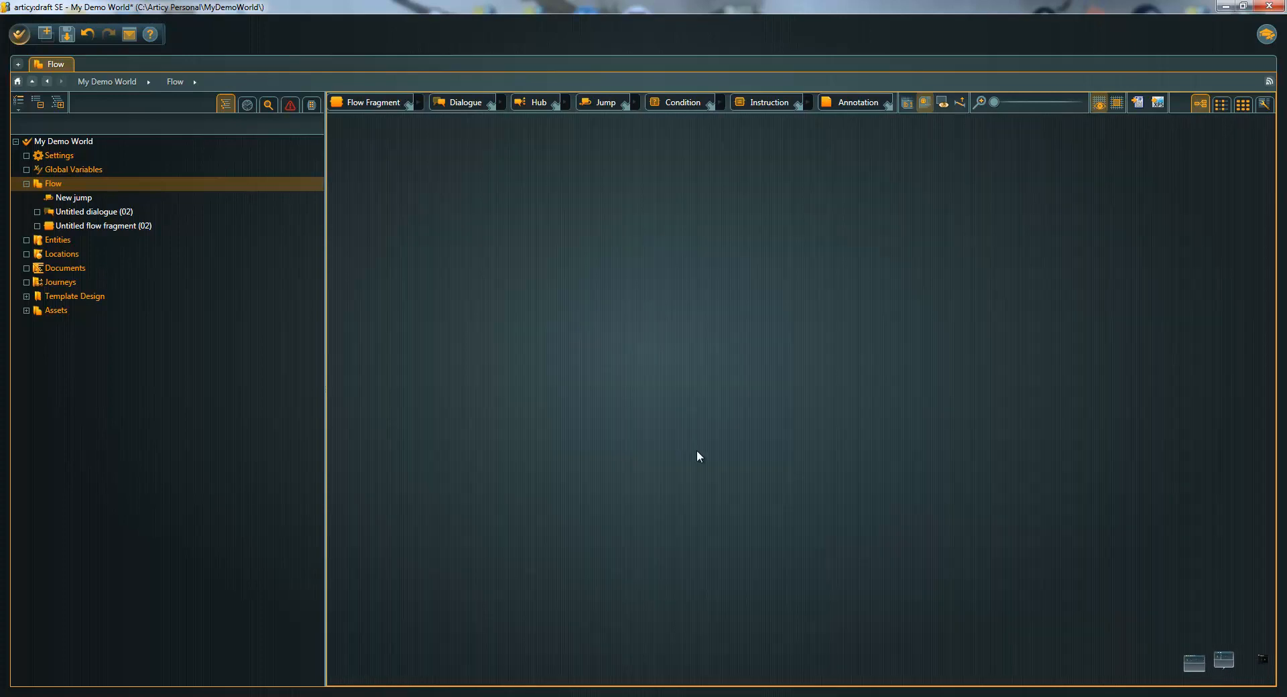
drag(1137, 569, 626, 267)
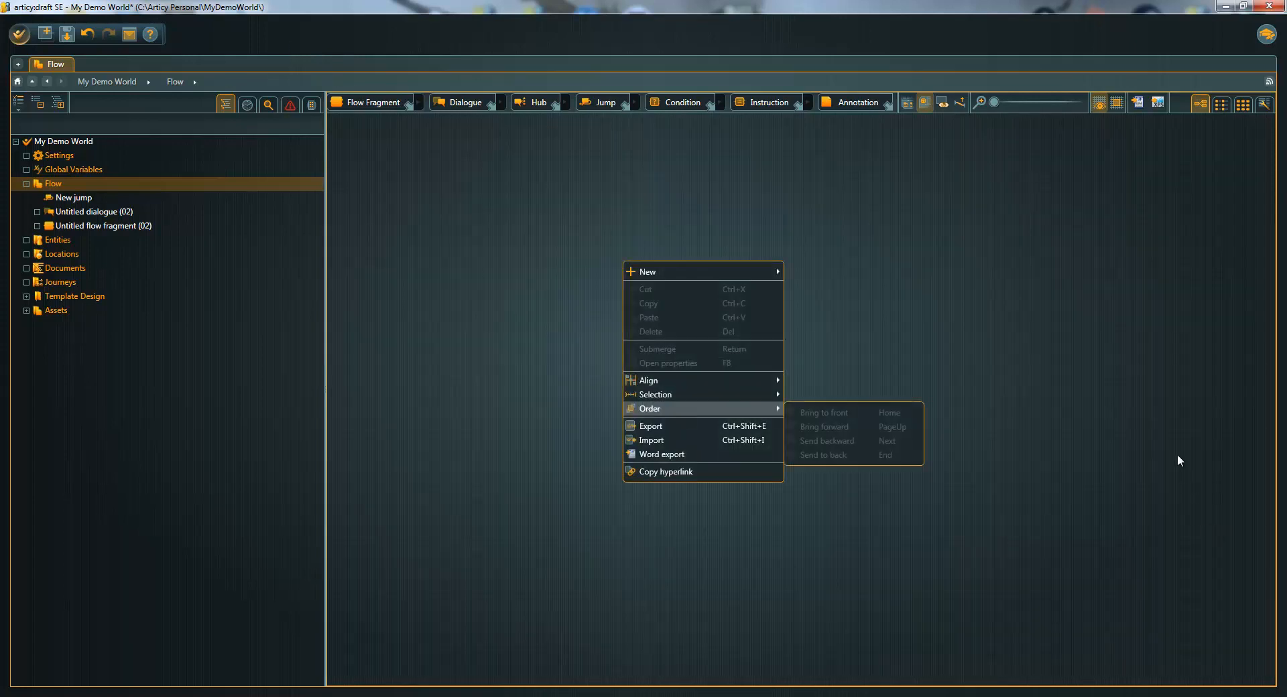
click(1044, 291)
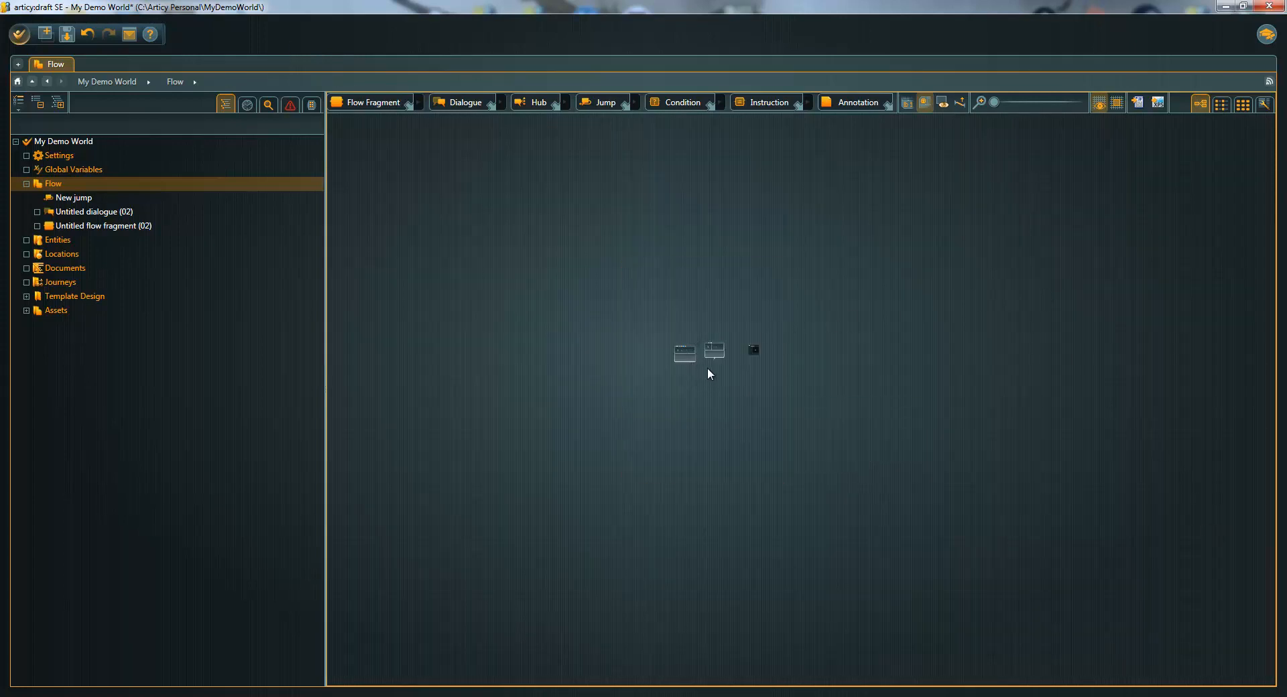
scroll(709, 373, up, 5)
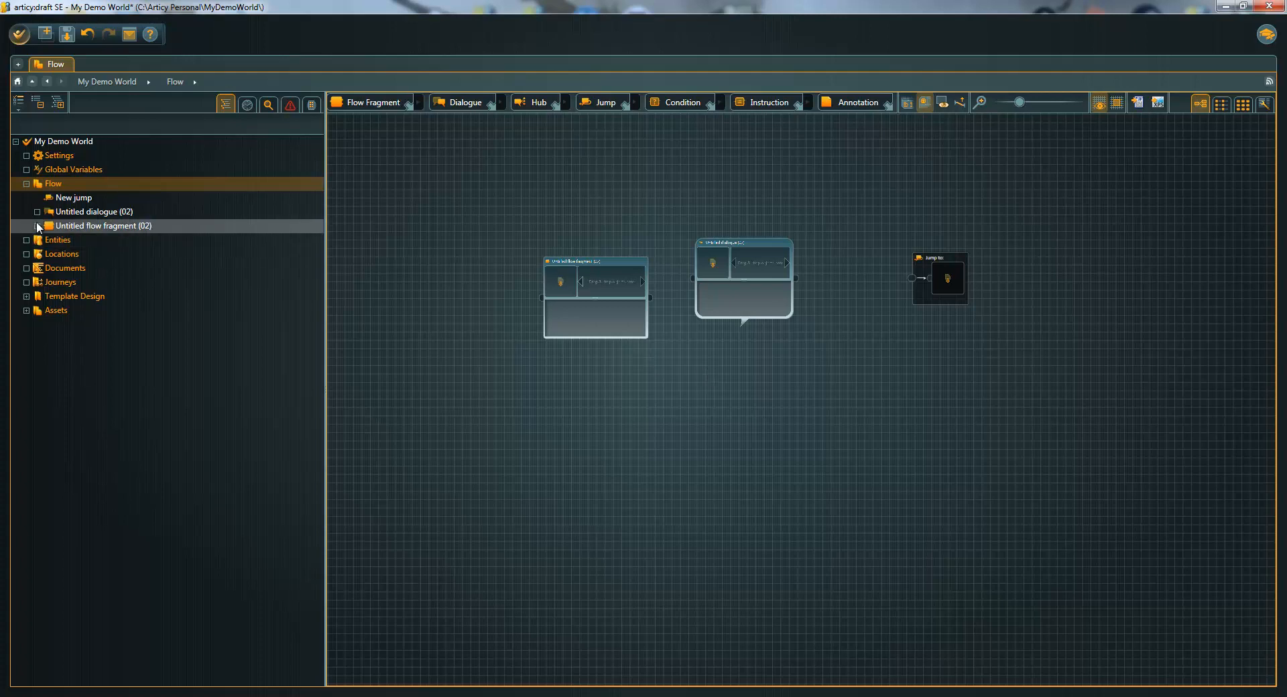
Step: Create two new default entities in the Entities folder
click(66, 239)
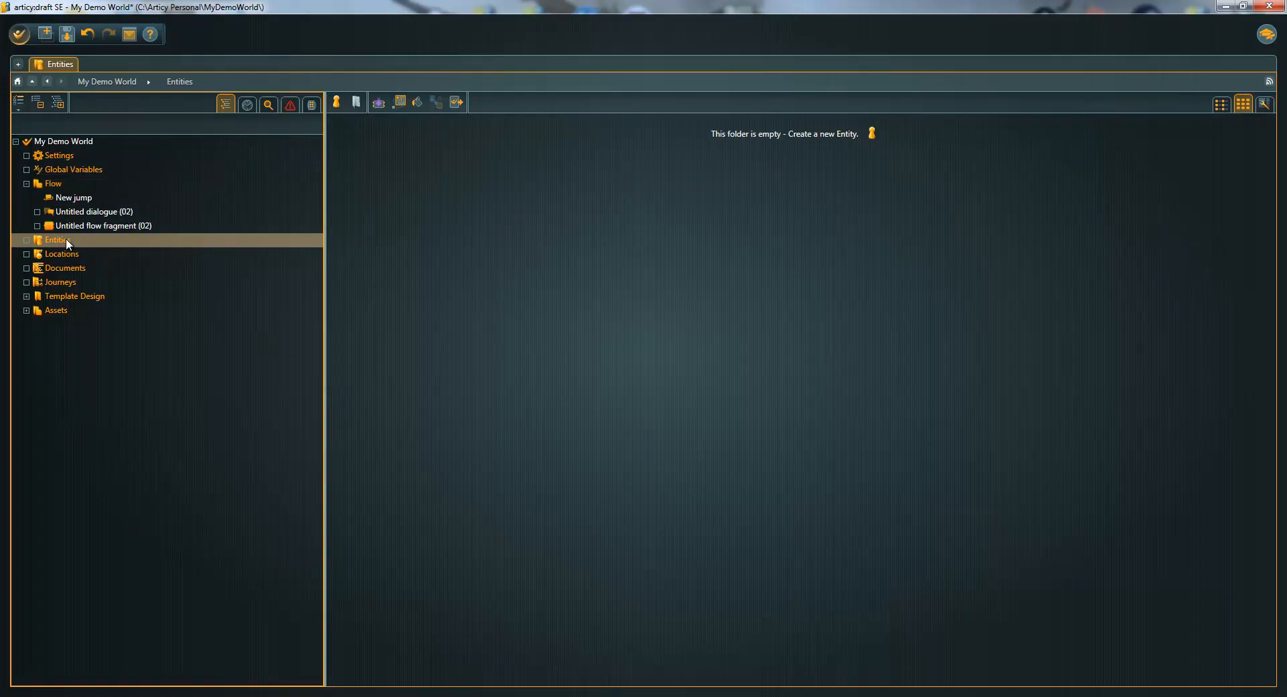
click(337, 103)
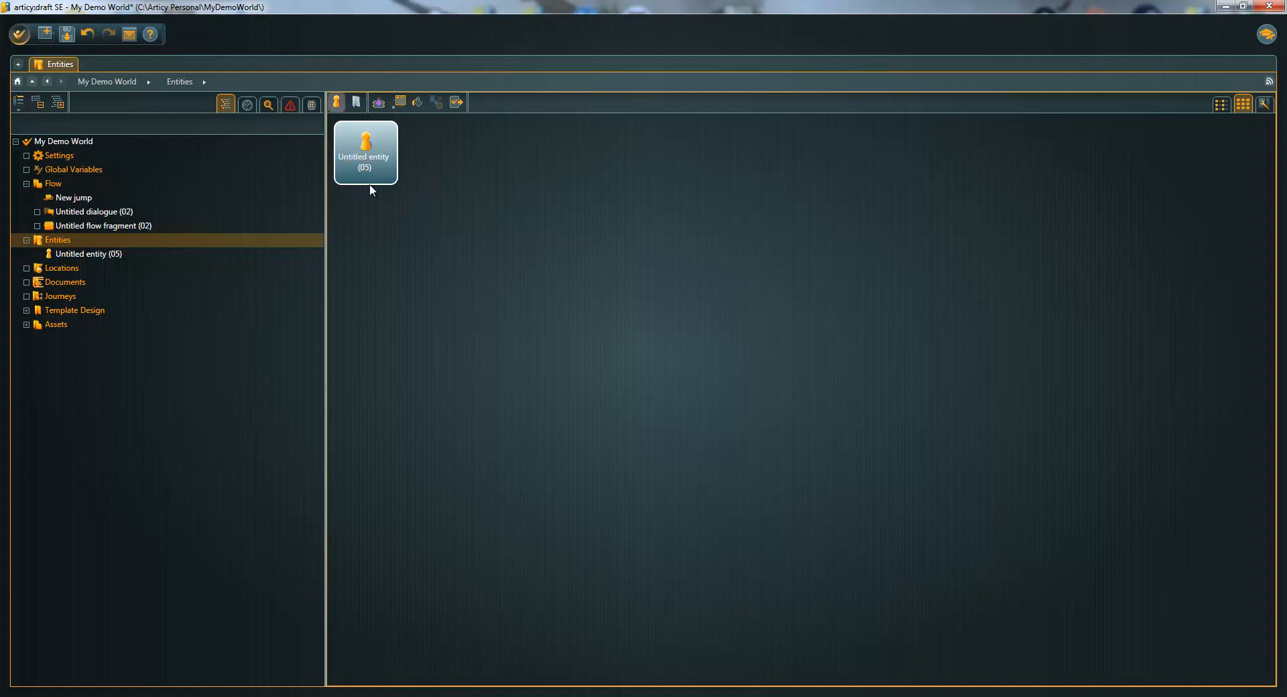
click(401, 252)
click(337, 103)
click(606, 222)
Step: Create a third entity from the Main Character Template, keeping its default name
right_click(606, 217)
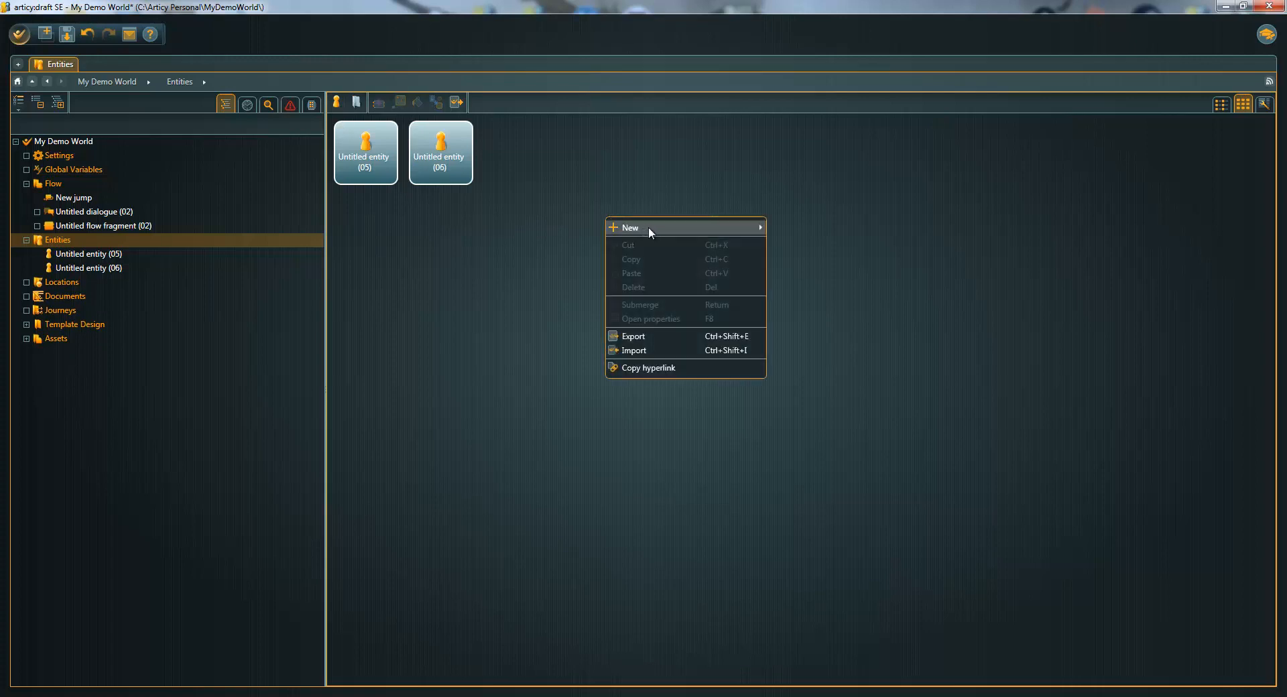
mouse_move(648, 228)
mouse_move(826, 246)
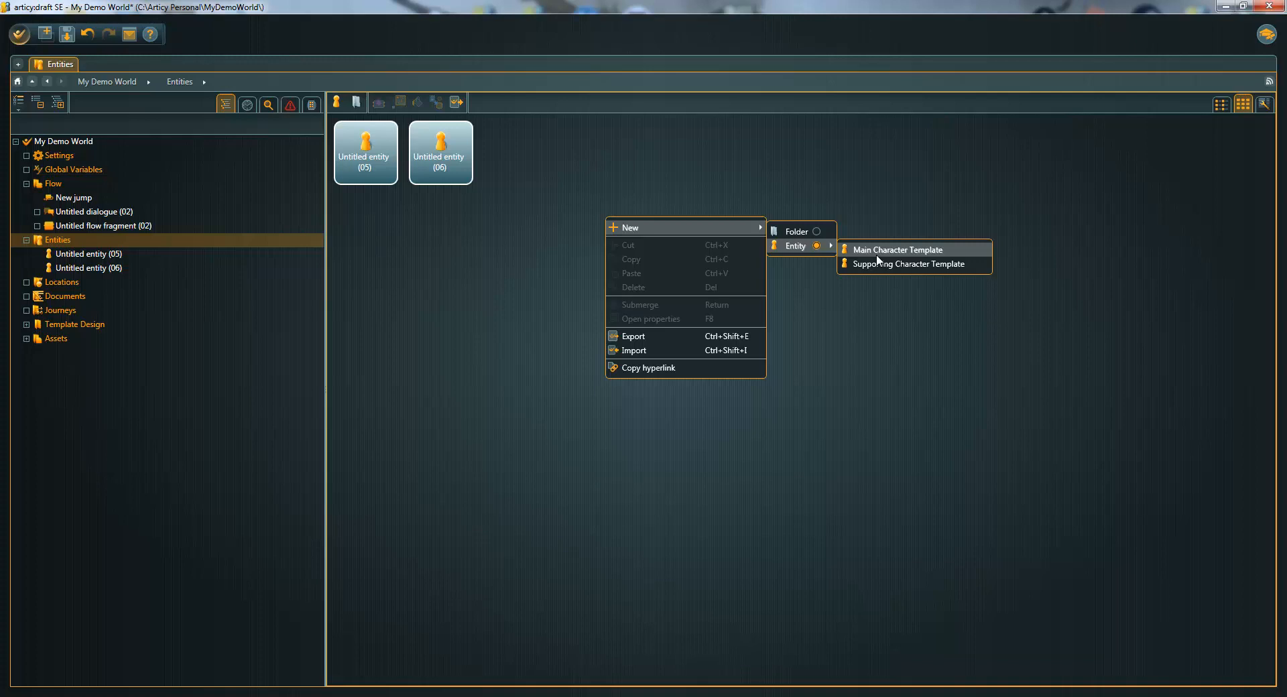
click(876, 256)
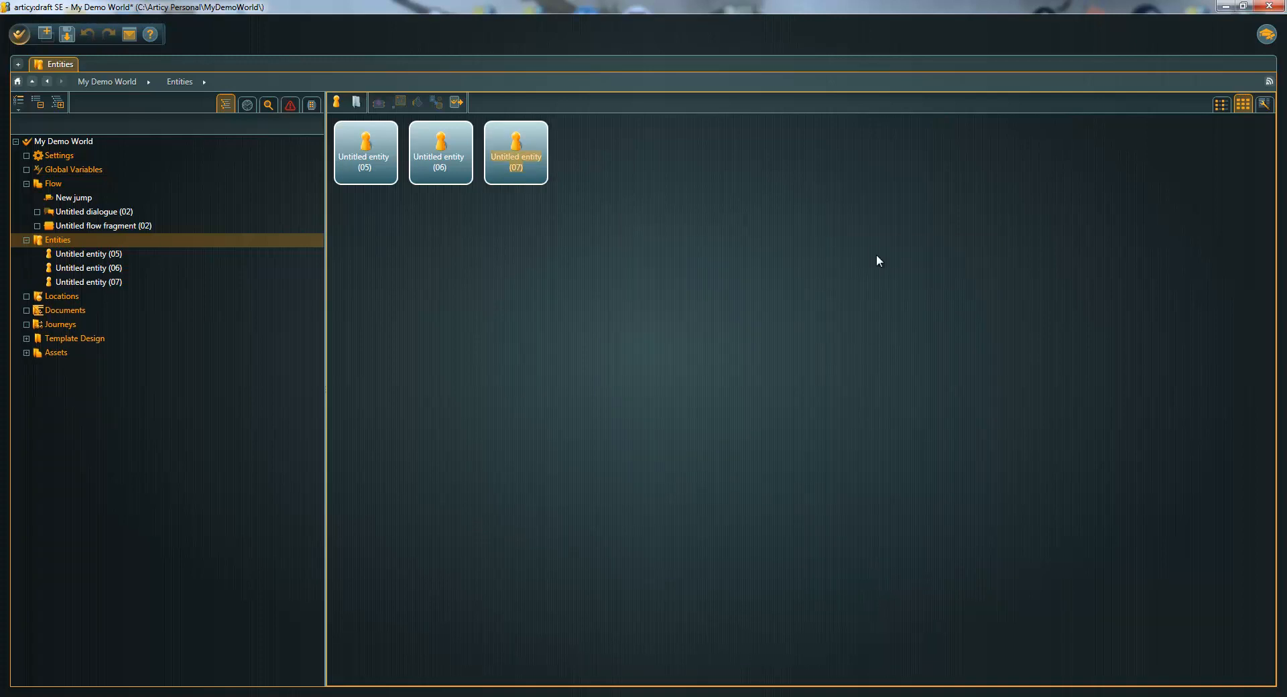
key(Return)
Step: Browse Locations, Documents, Journeys, Template Design and Assets, checking which new objects can be created in Assets
click(113, 295)
click(119, 311)
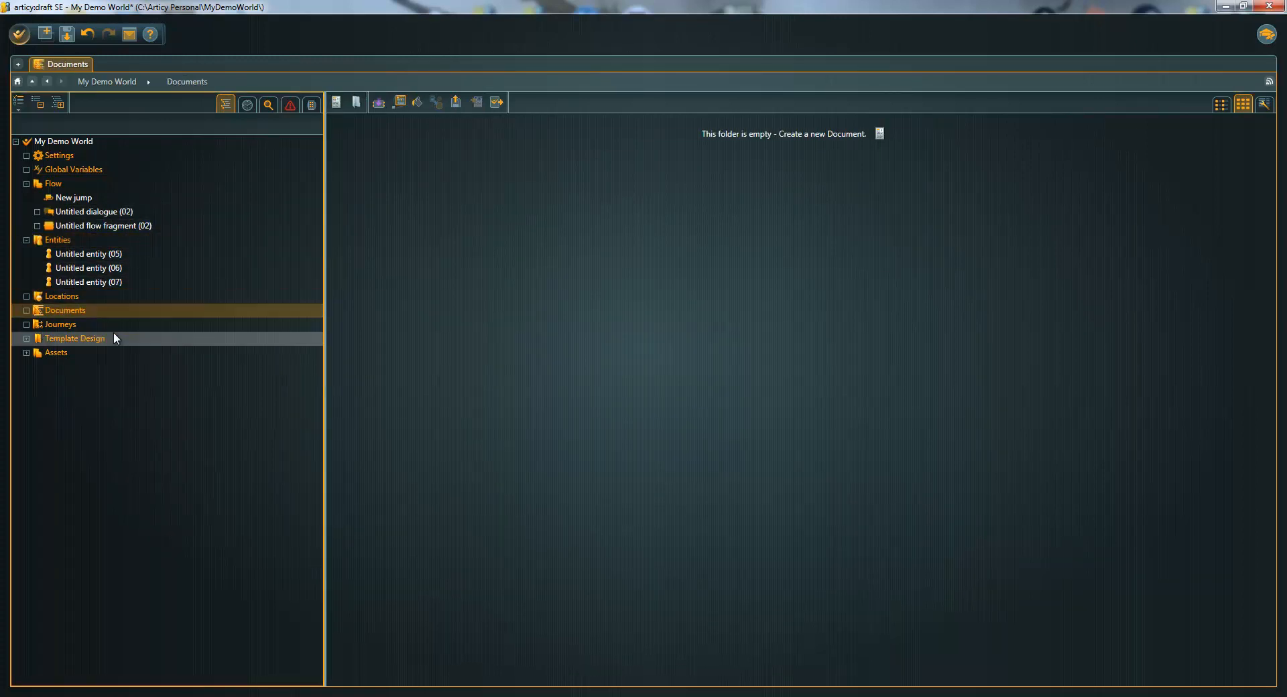
click(107, 325)
click(106, 339)
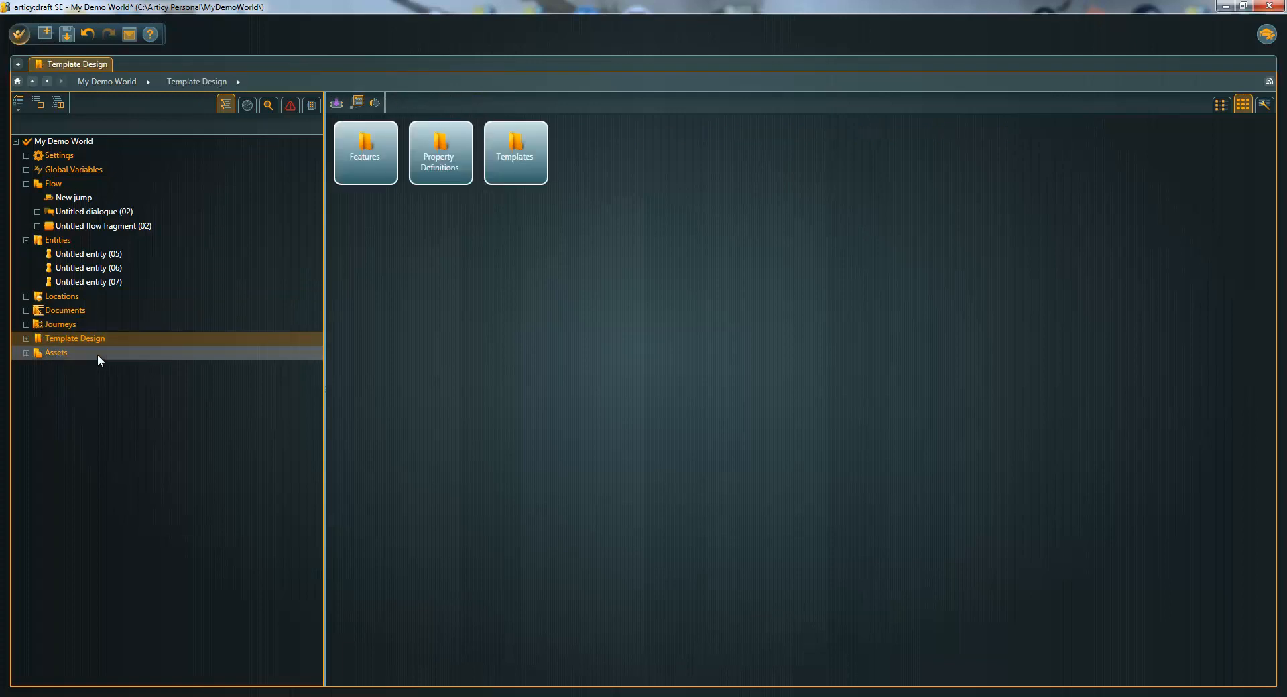
click(98, 354)
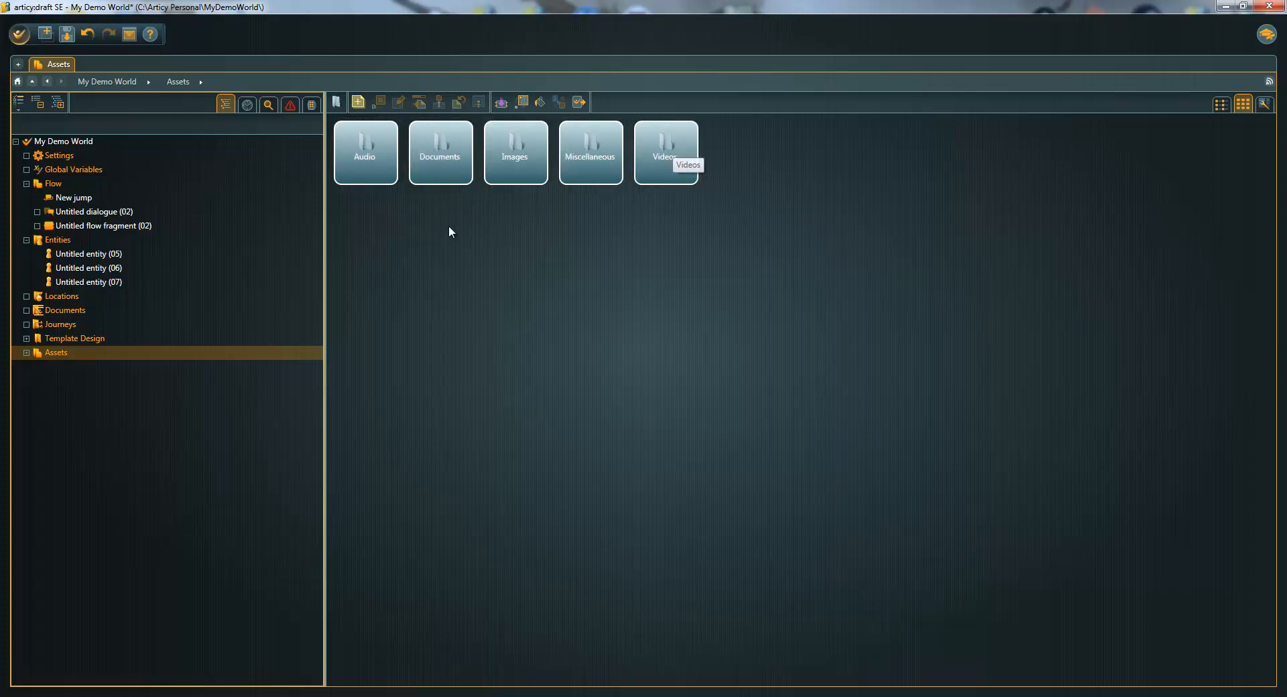
right_click(429, 230)
mouse_move(447, 241)
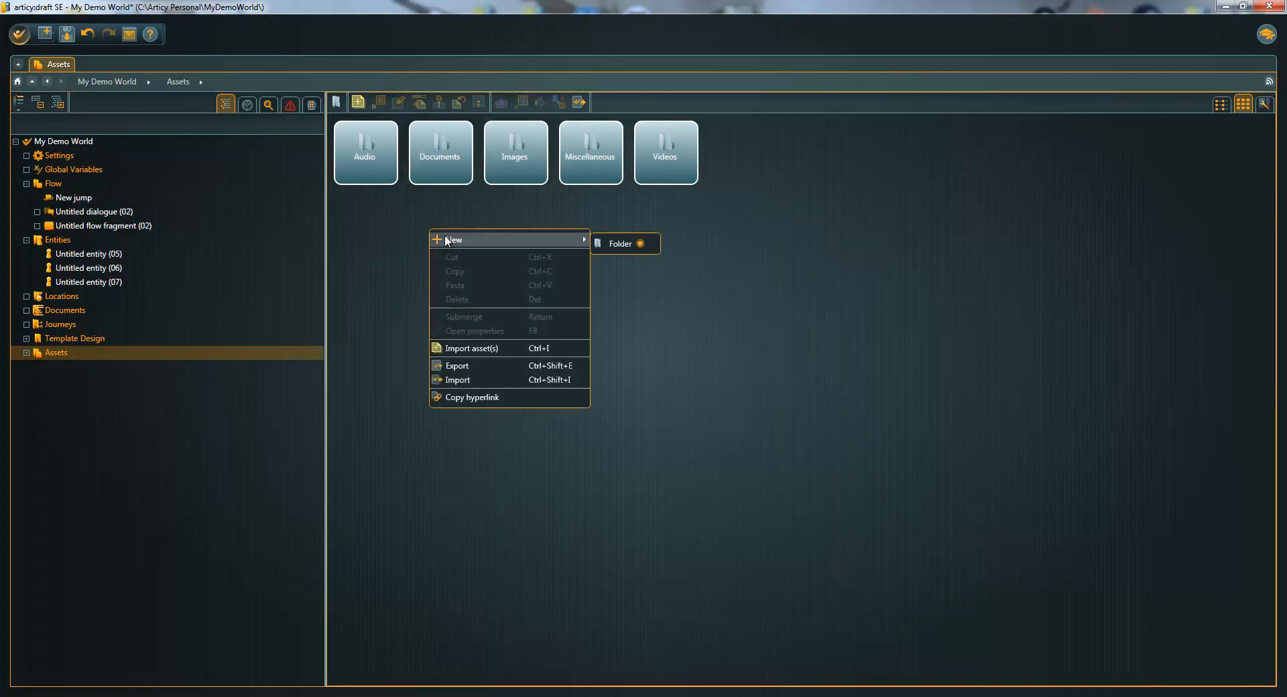
click(384, 231)
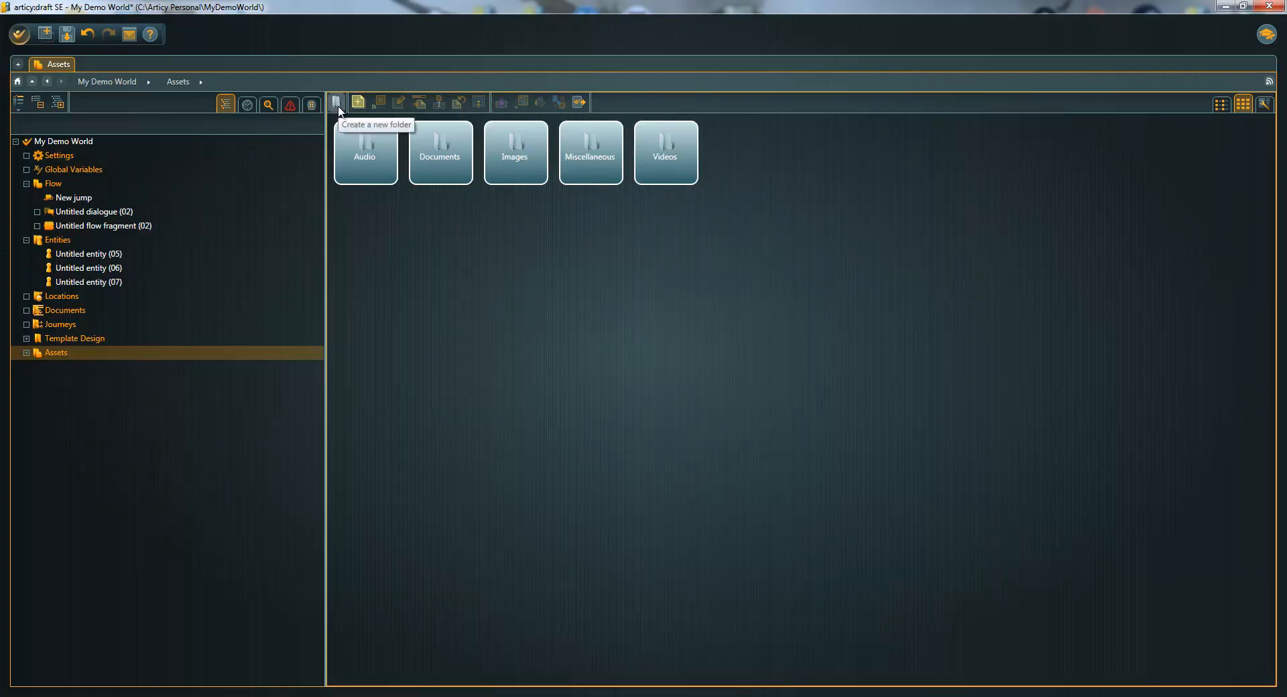
Step: View the New jump node's properties from the project tree, and return to the node on the flow canvas
click(139, 195)
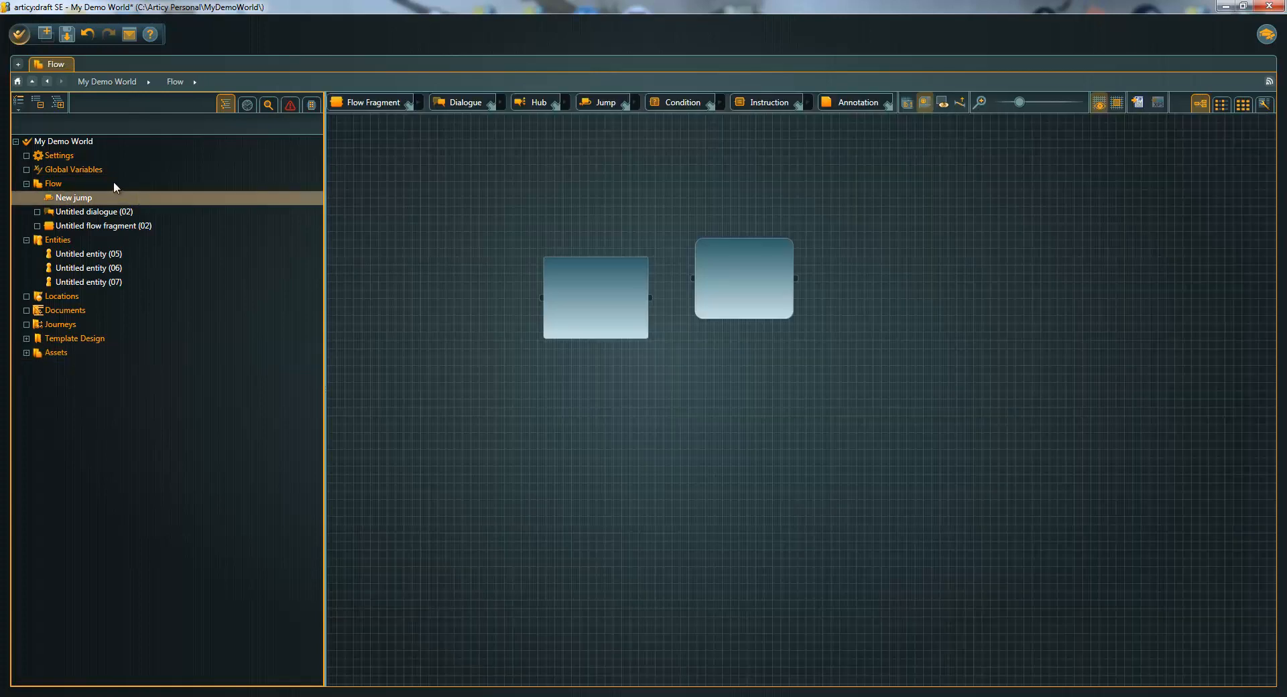
right_click(79, 198)
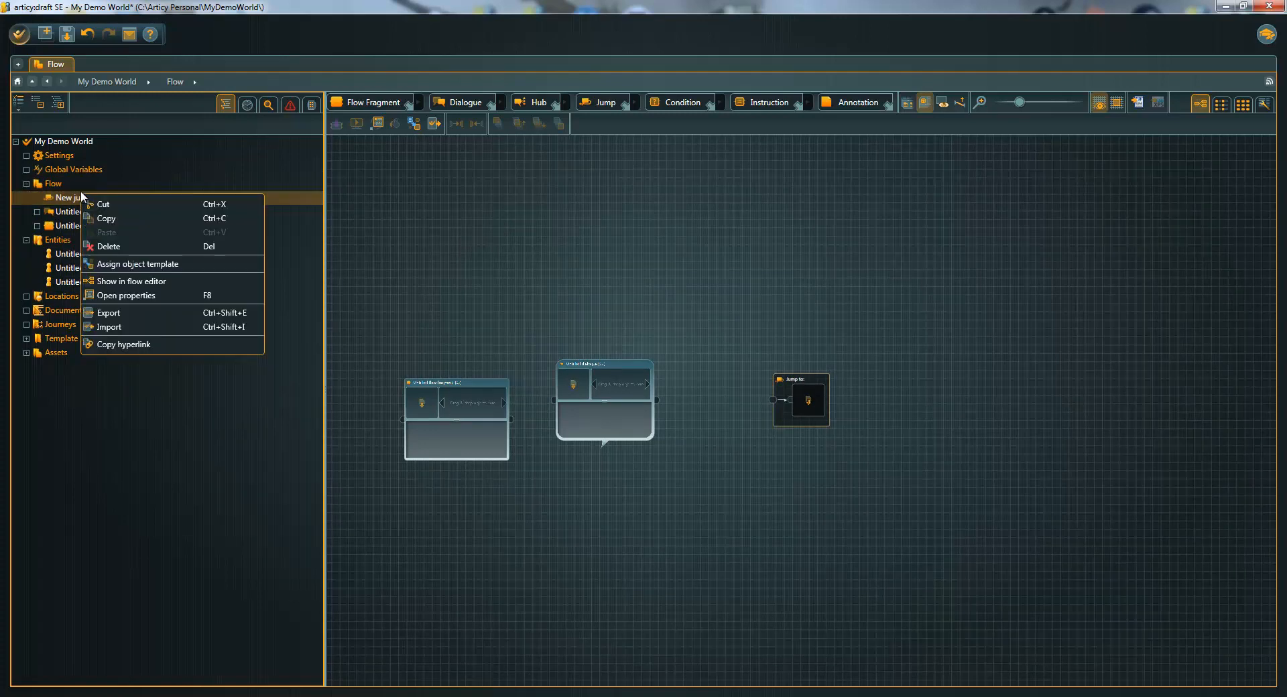
click(123, 298)
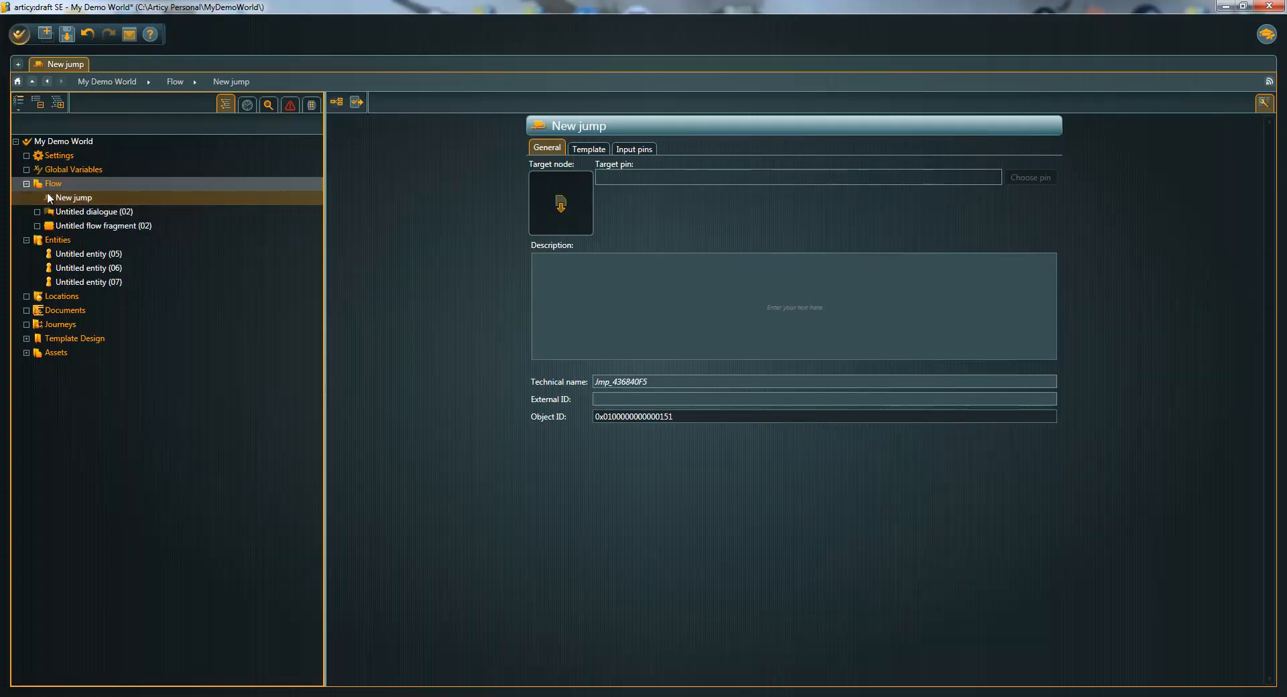
double_click(70, 199)
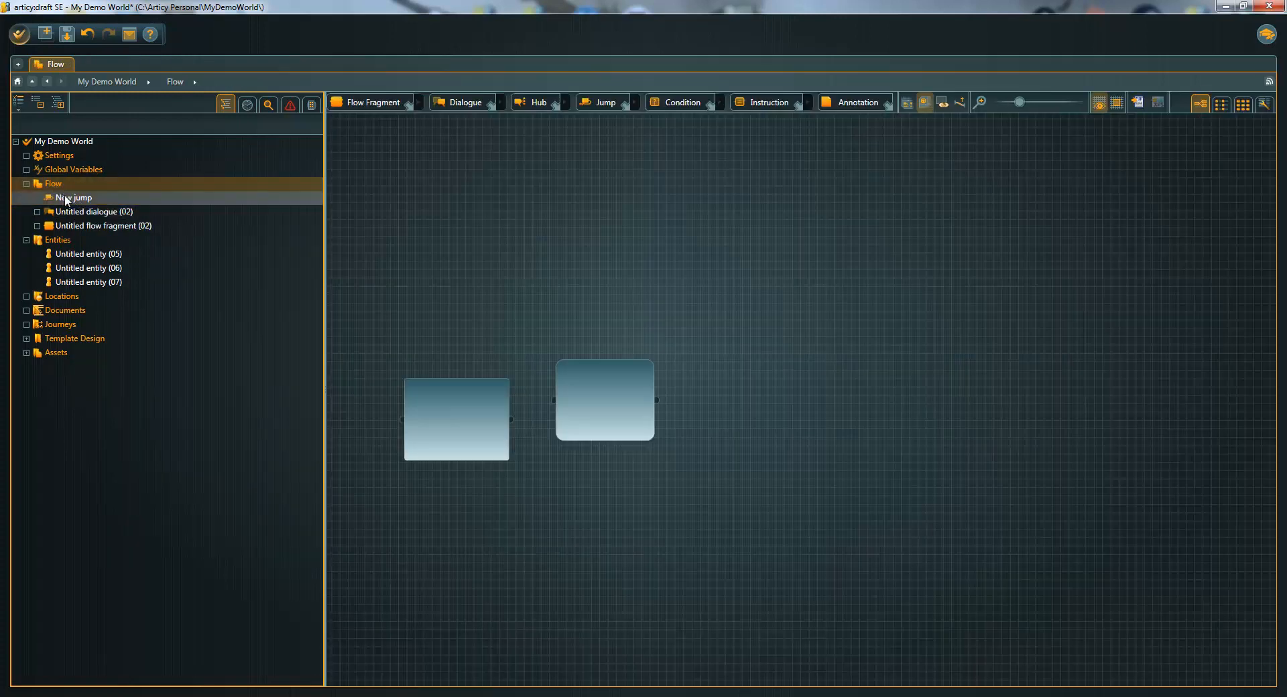
right_click(69, 201)
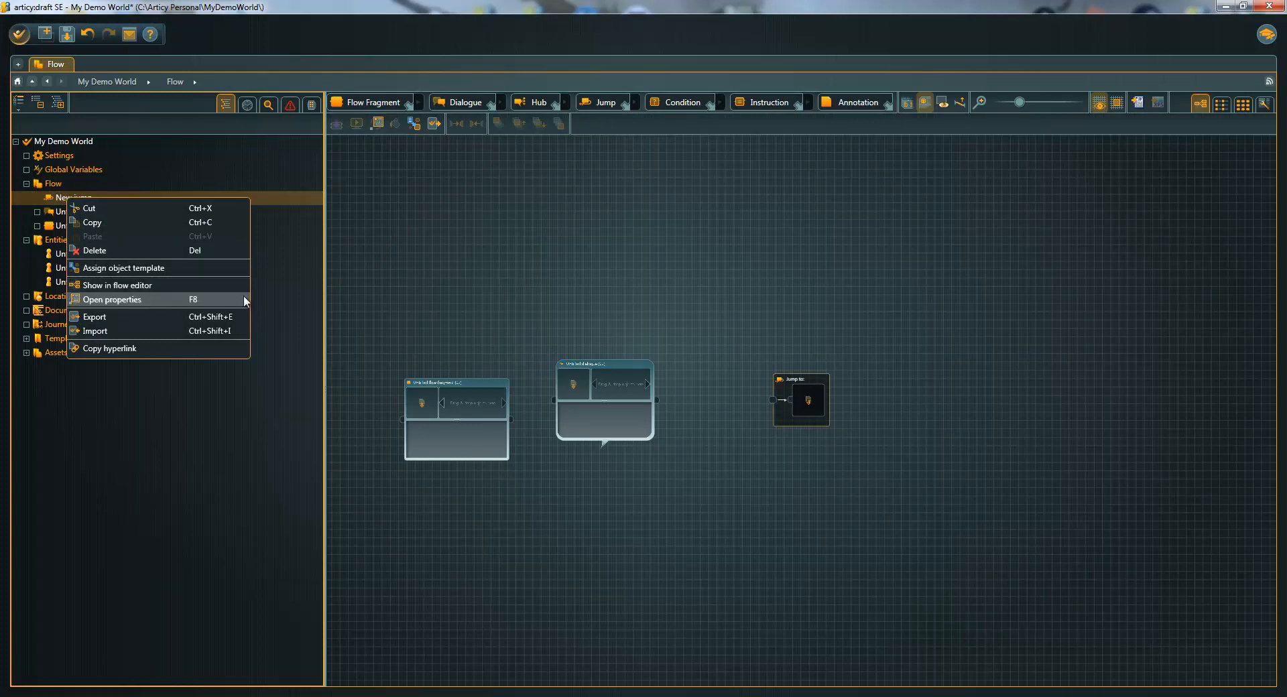
click(284, 202)
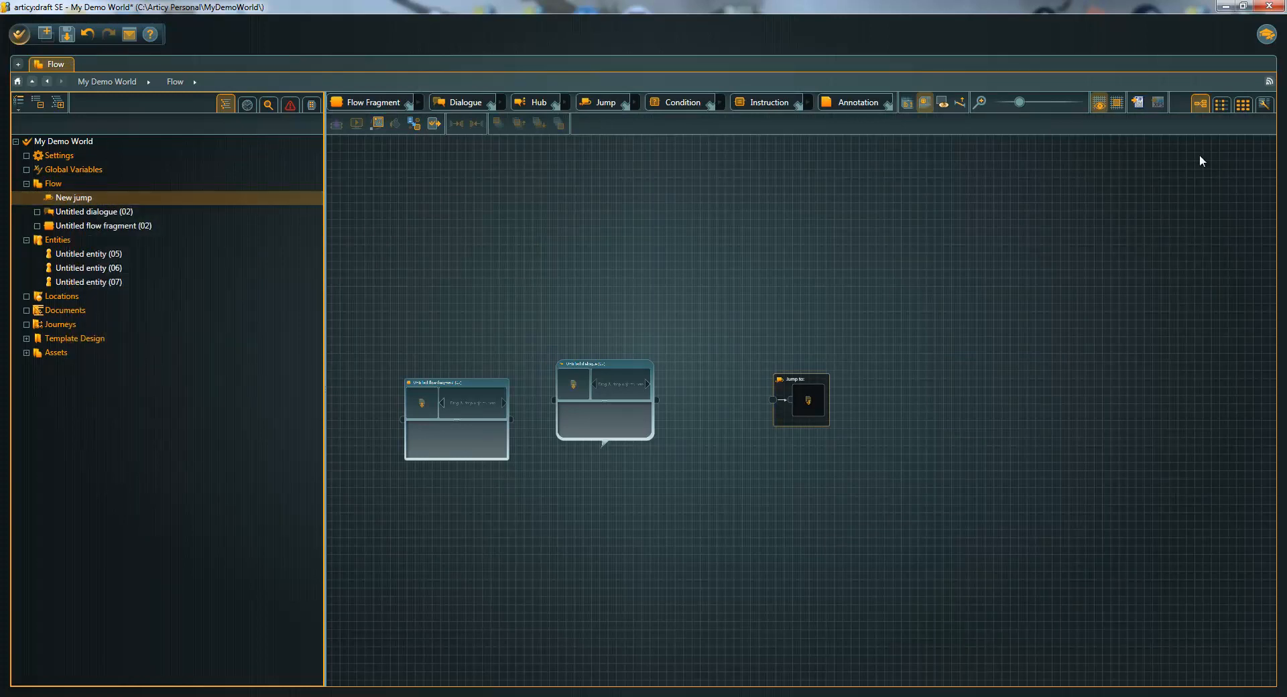
Step: Show the Flow contents as properties, tiles and a list, and return to the flow editor view
click(1267, 107)
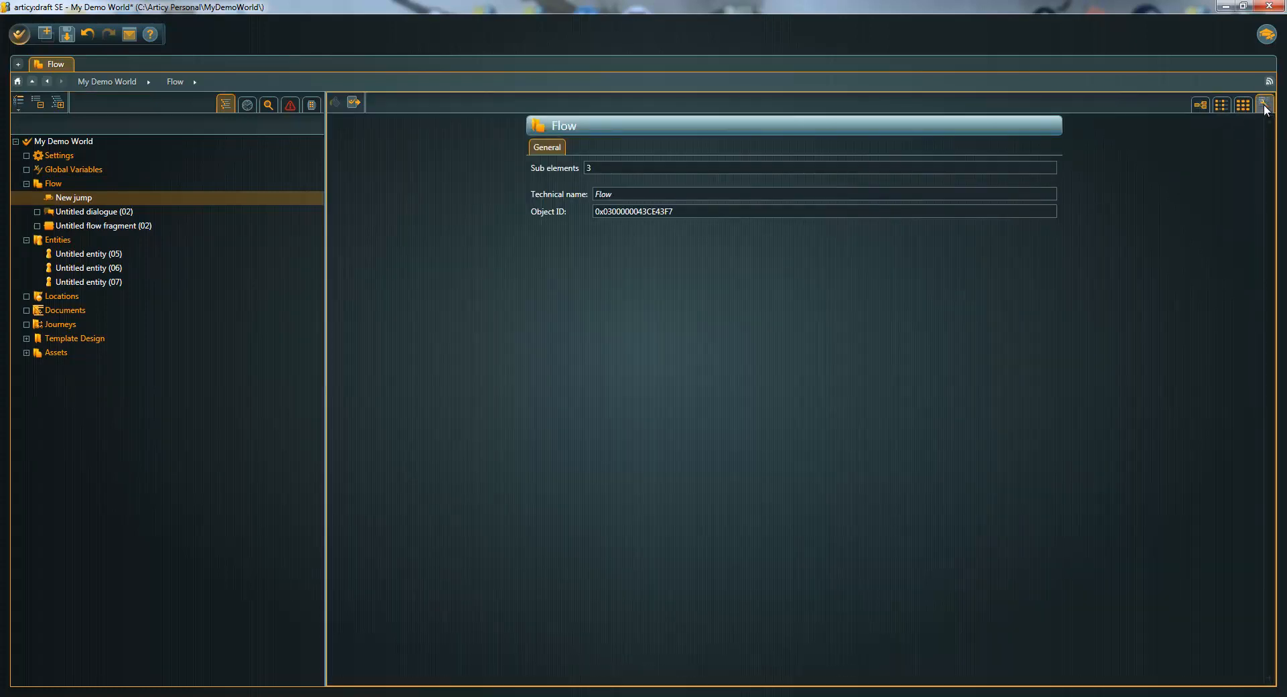
click(1243, 107)
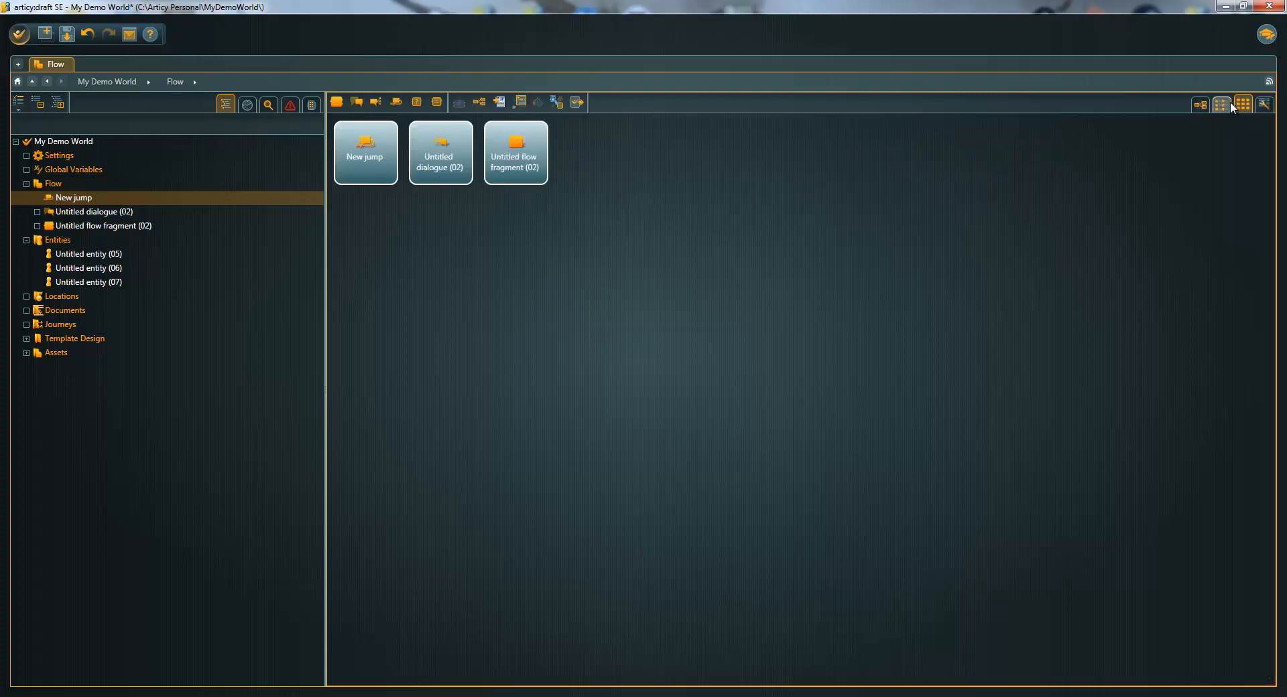
click(1222, 105)
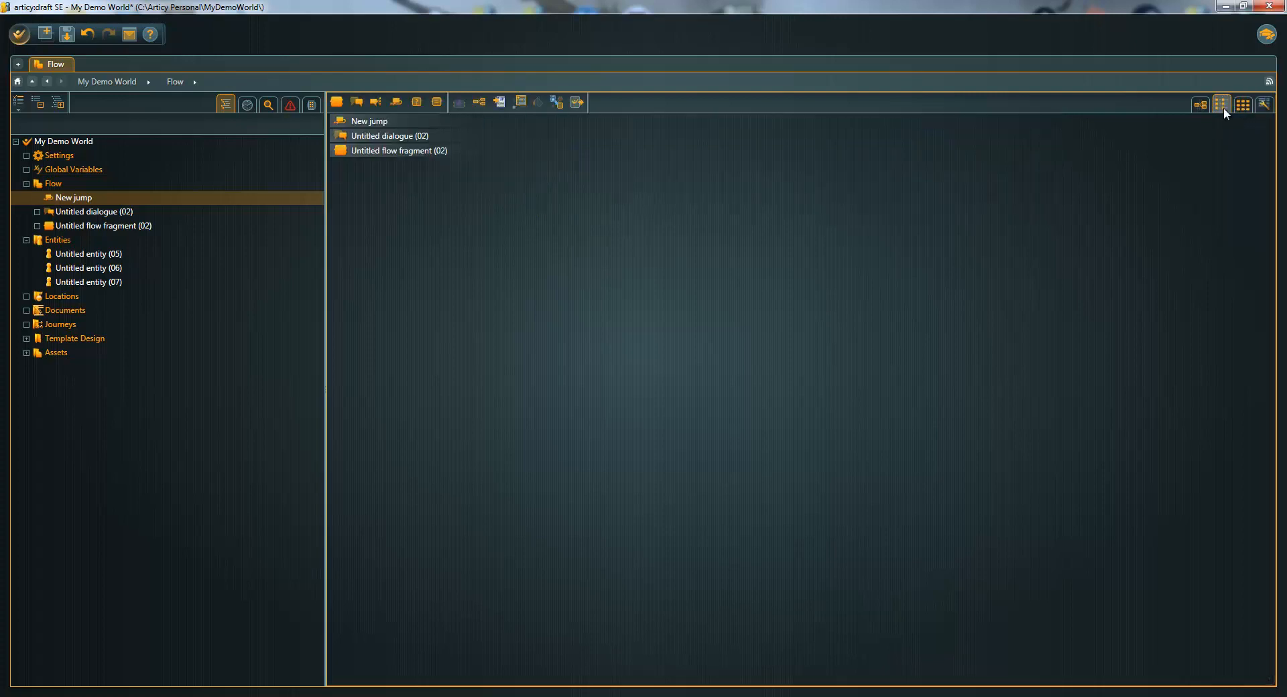
click(1198, 106)
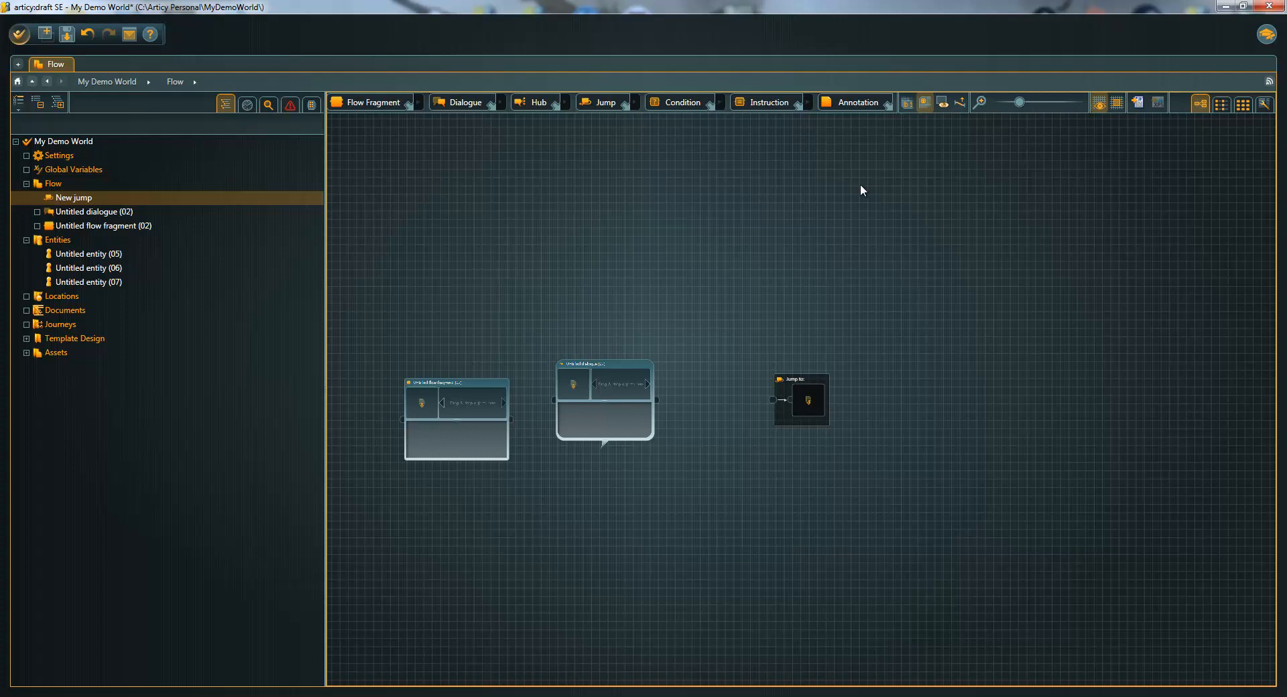
Step: Delete the jump, dialogue and flow fragment nodes to empty the flow canvas
click(816, 405)
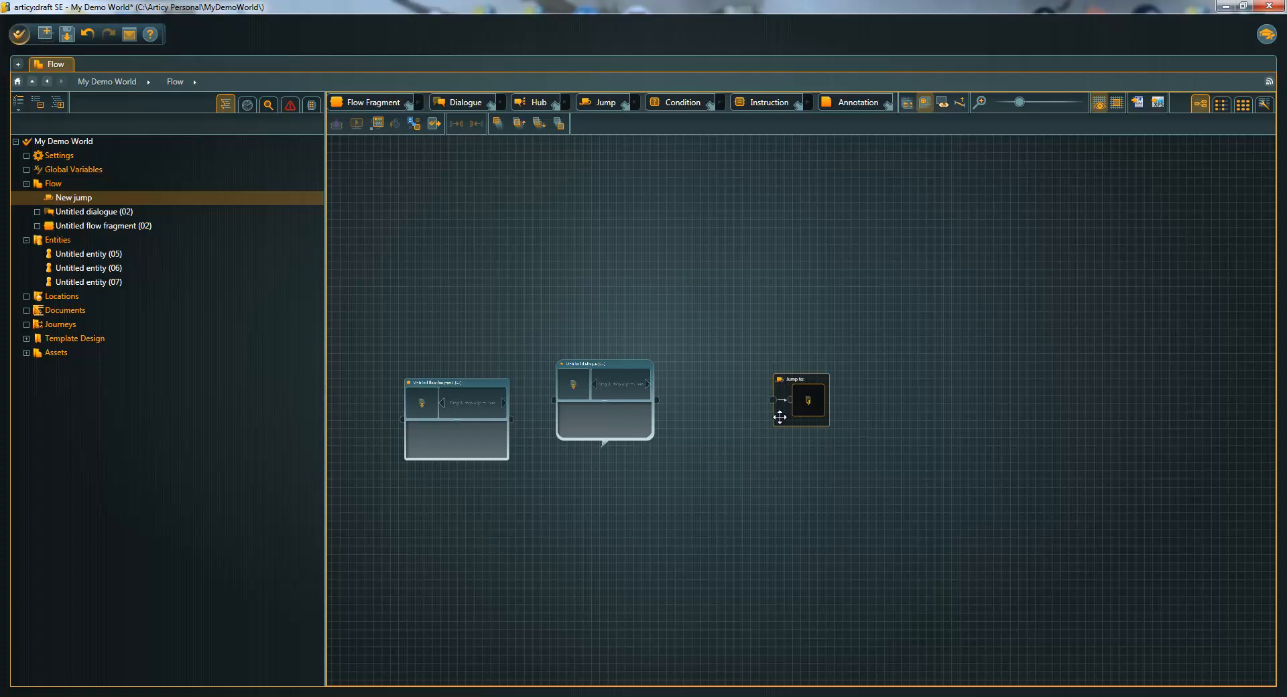
key(Delete)
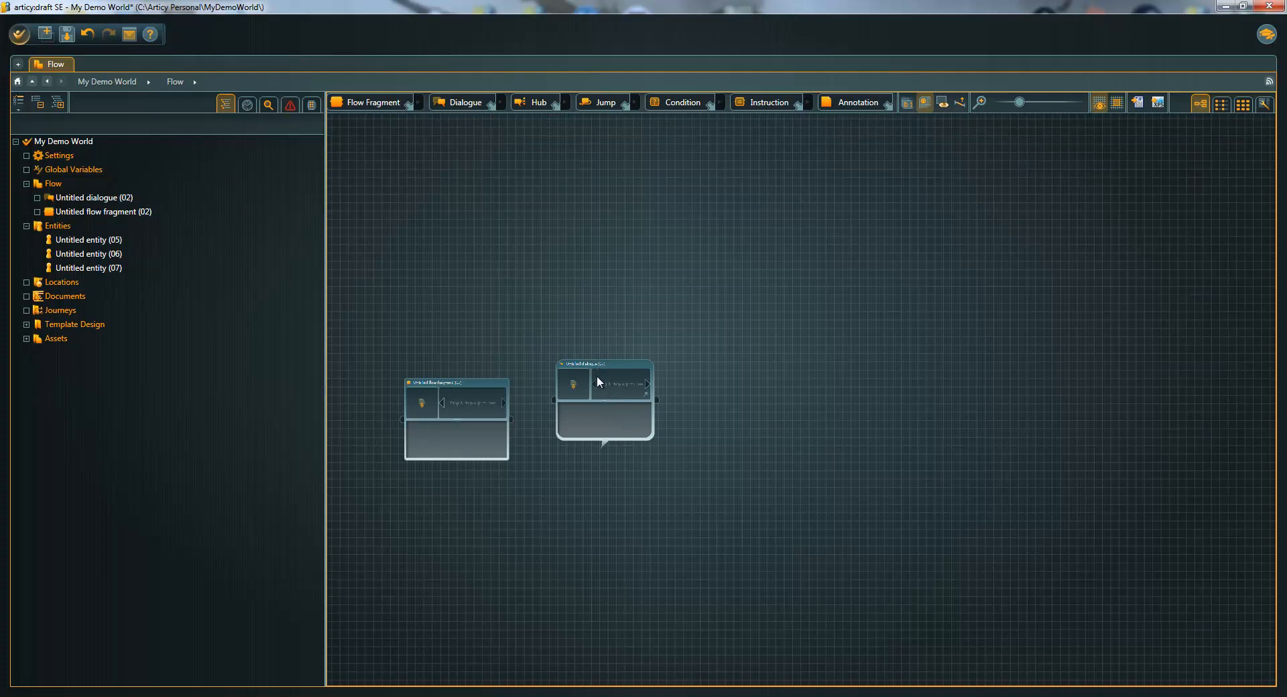
scroll(596, 376, up, 3)
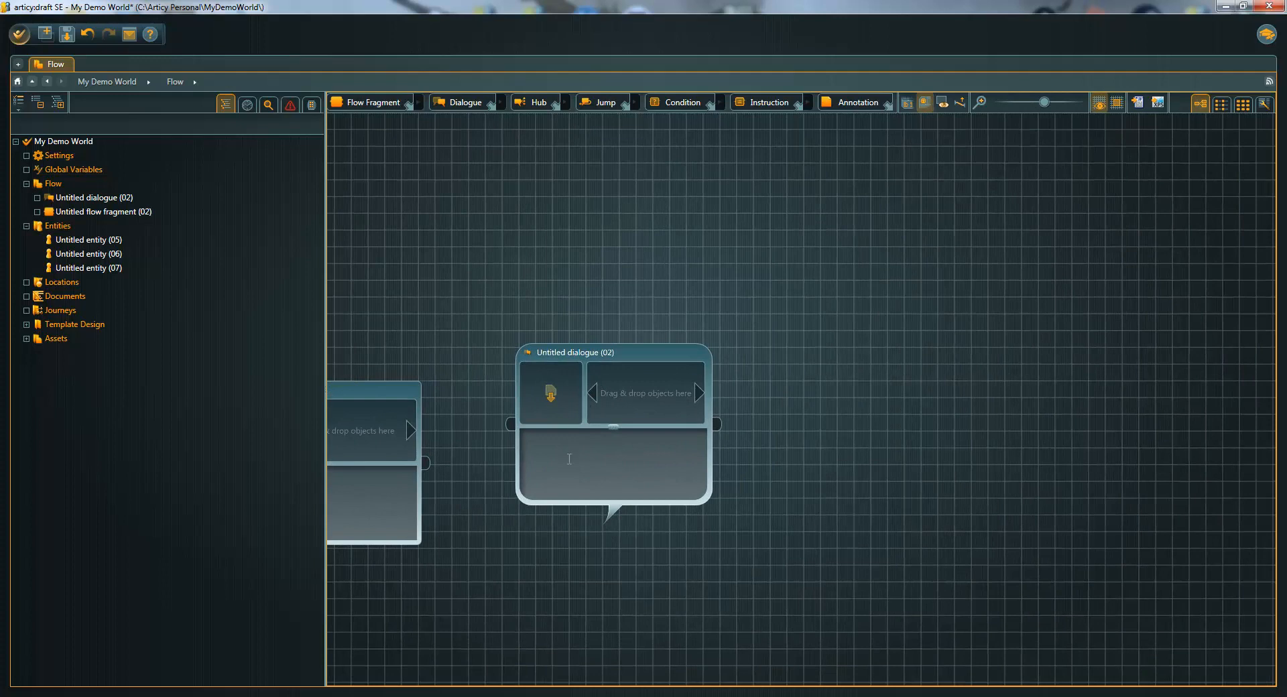
click(569, 458)
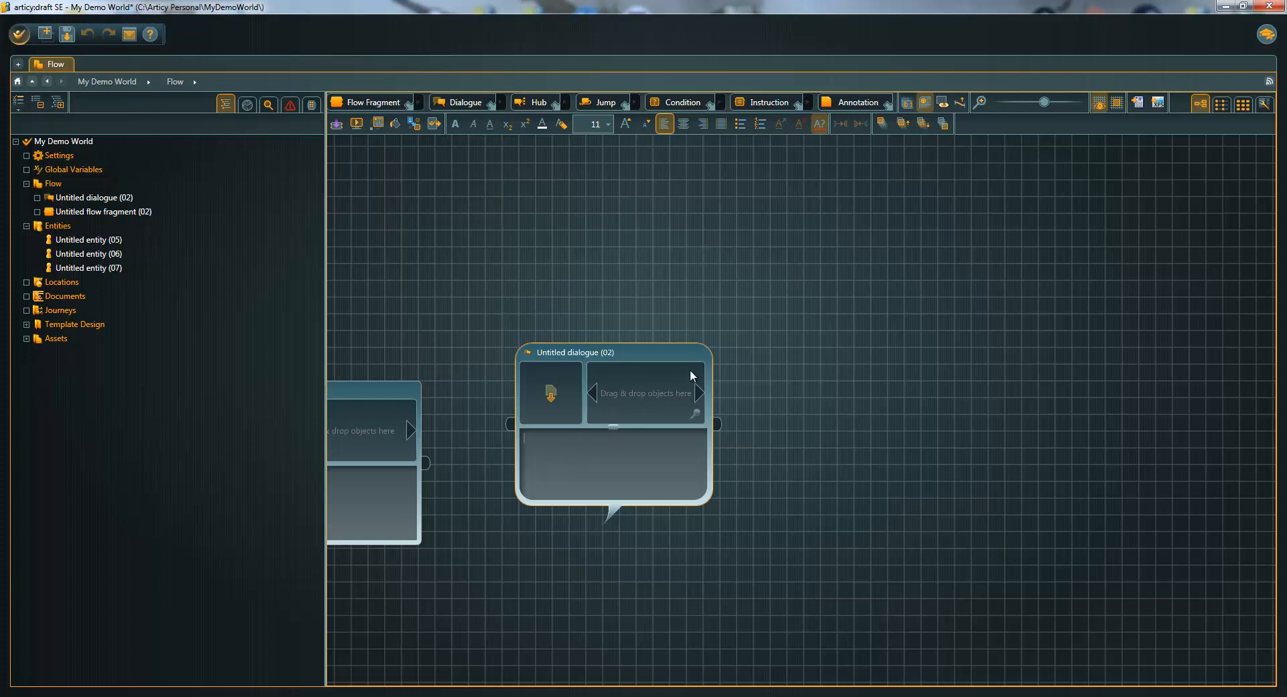
click(678, 349)
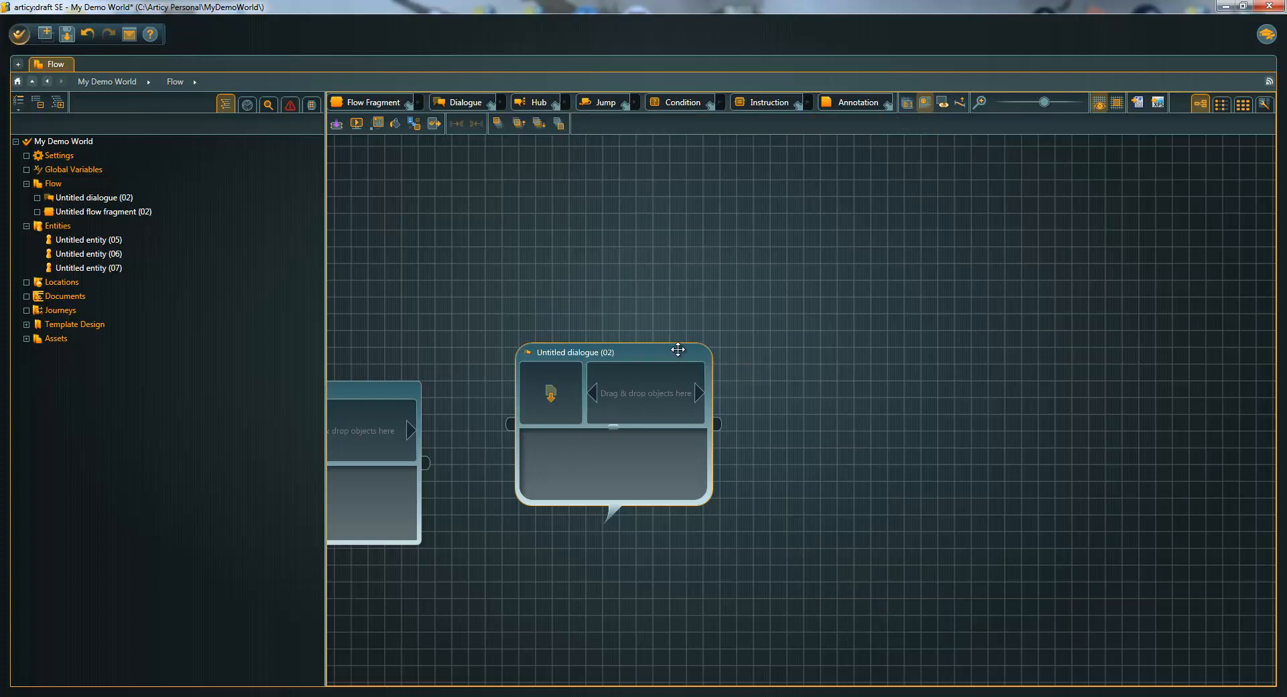
key(Delete)
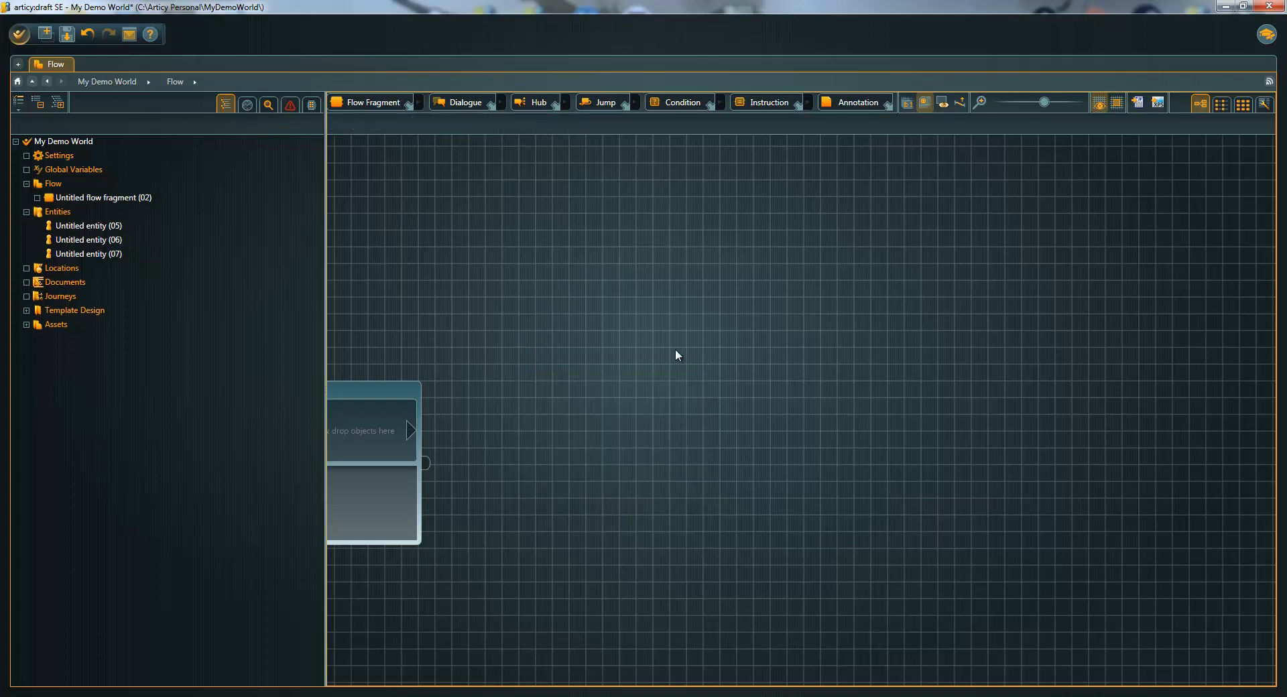
click(95, 198)
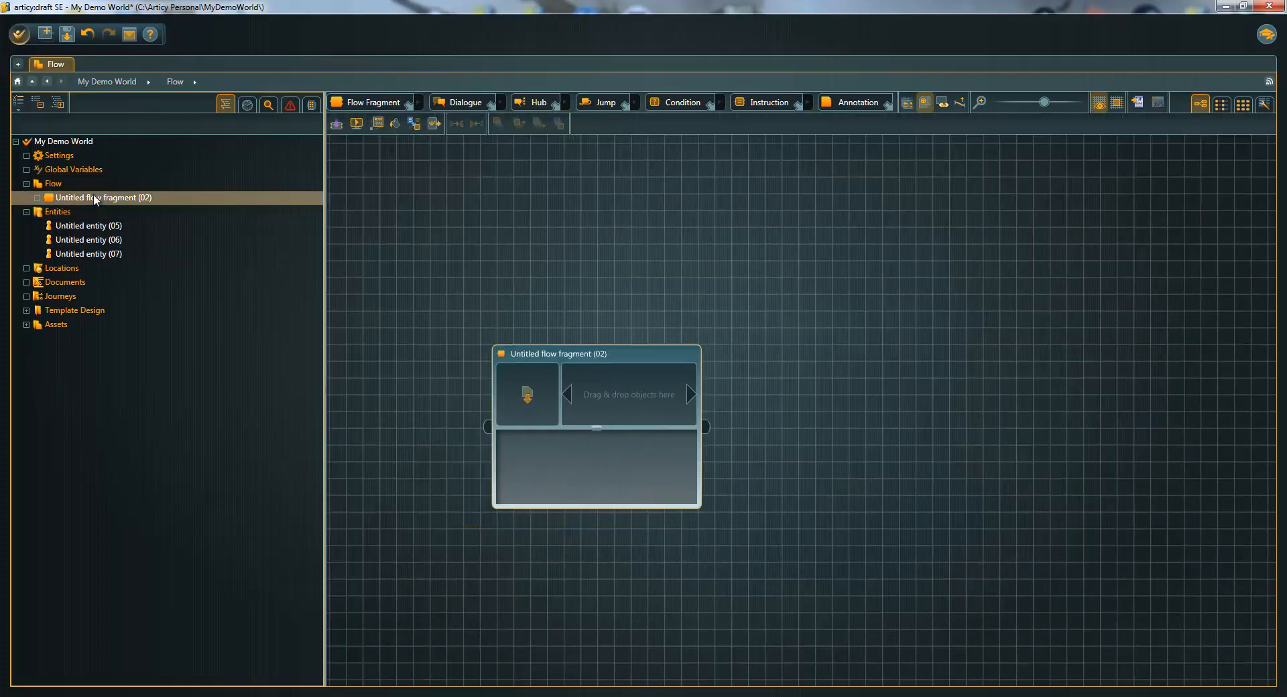
key(Delete)
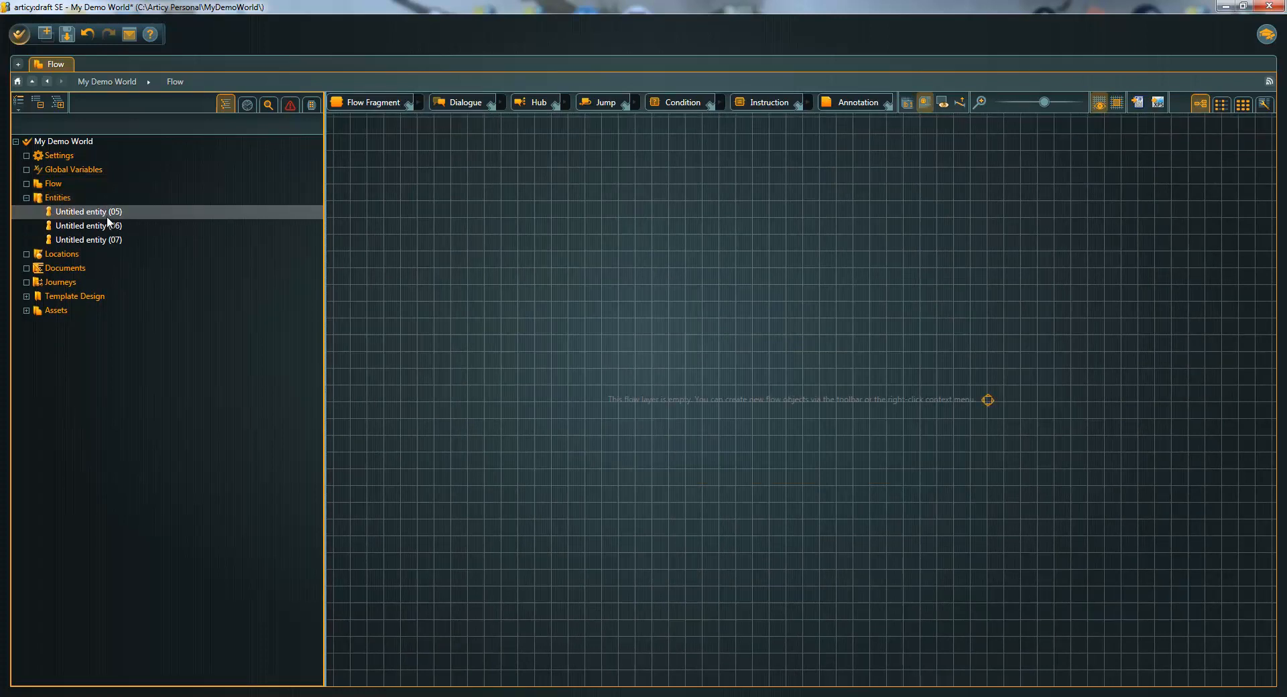
Step: Delete Untitled entity (05) from the project tree and open the Entities folder
double_click(111, 212)
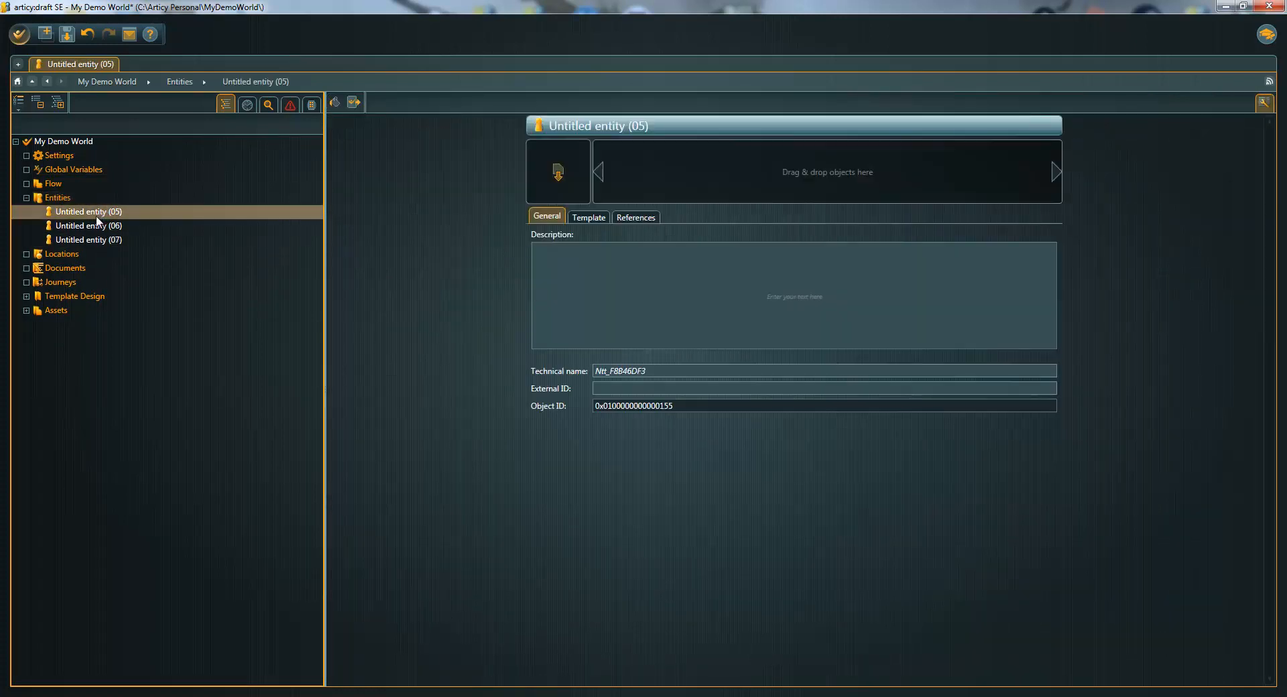
right_click(97, 216)
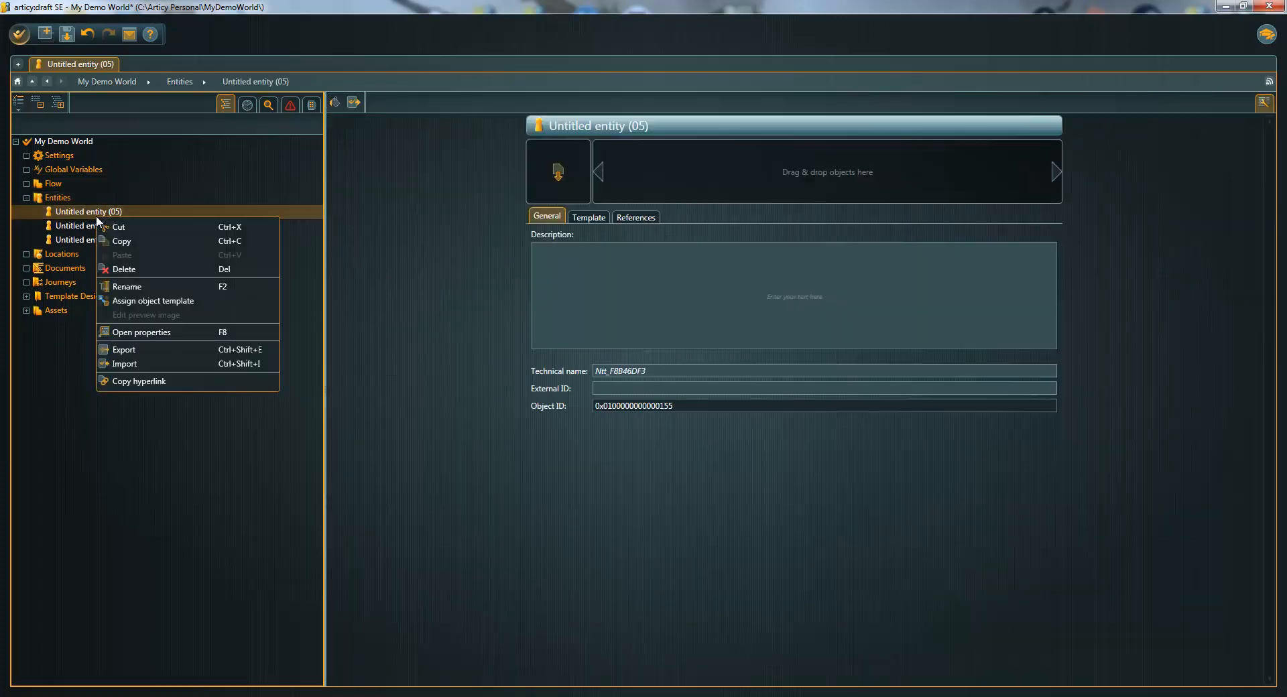
click(146, 268)
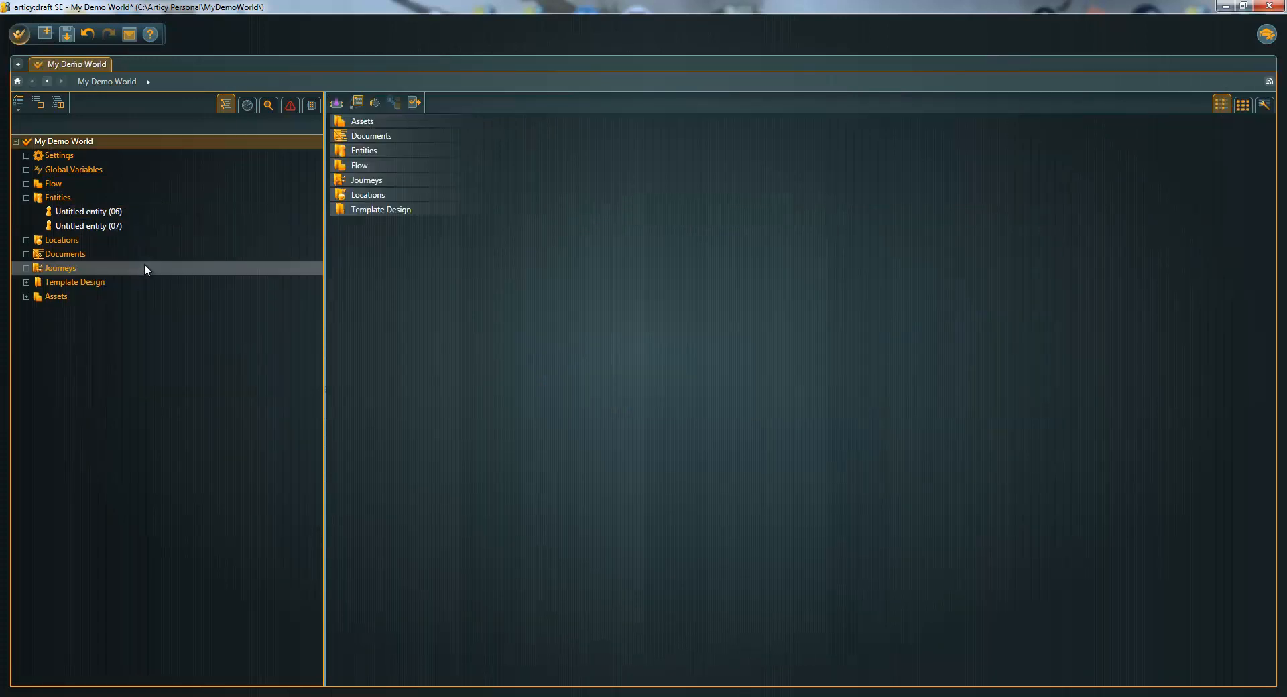
click(64, 197)
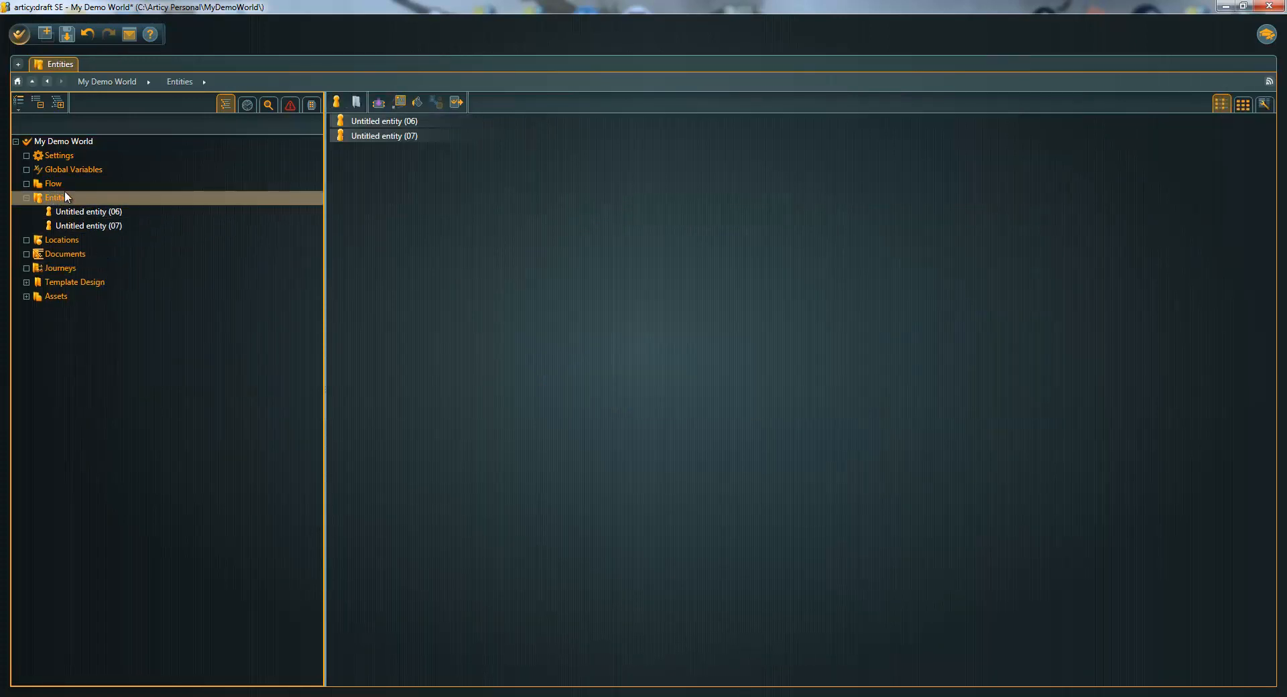